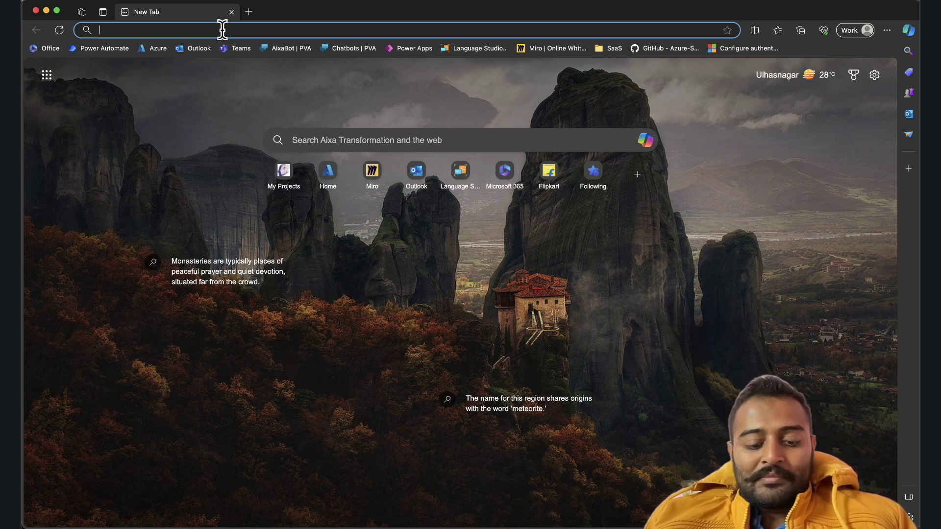
- Go to the Aixa Digital Humans site and start creating a new project
{"action": "type", "text": "ap"}
{"action": "key", "text": "Return"}
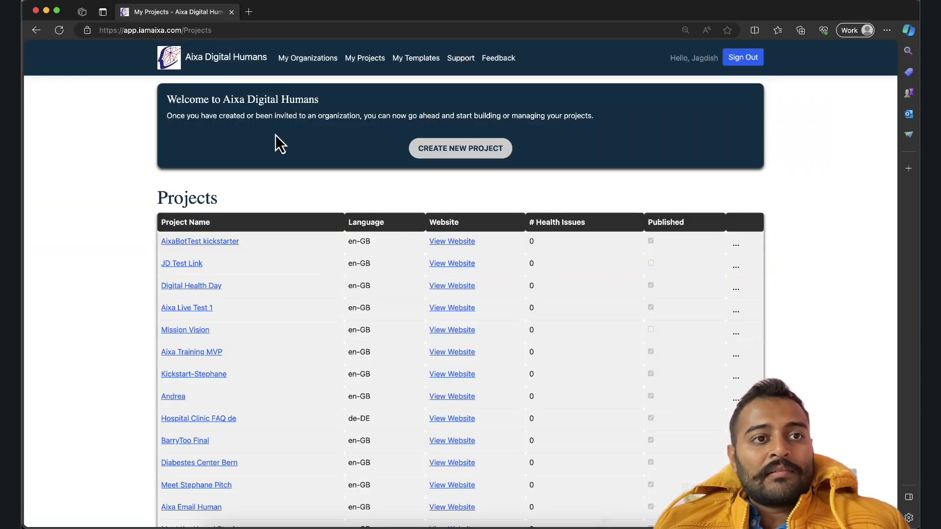
{"action": "left_click", "coordinate": [436, 147]}
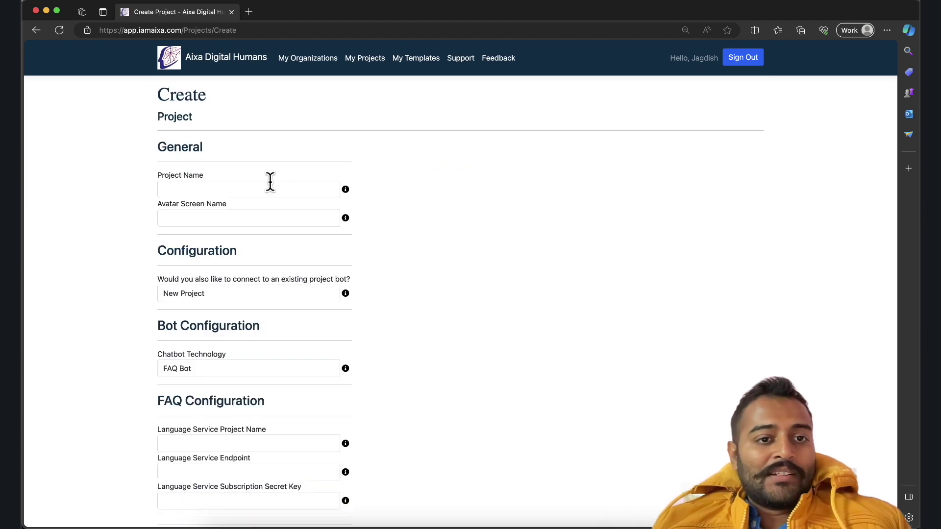
- Name the project Quantum Computing, avatar Quantum Bot, with Aixa Live chatbot technology
{"action": "left_click", "coordinate": [265, 188]}
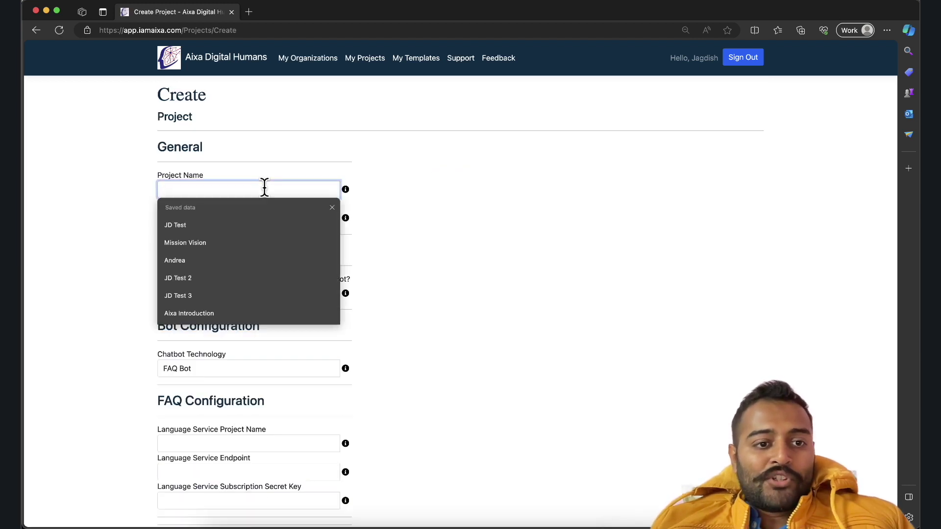
{"action": "type", "text": "Quan"}
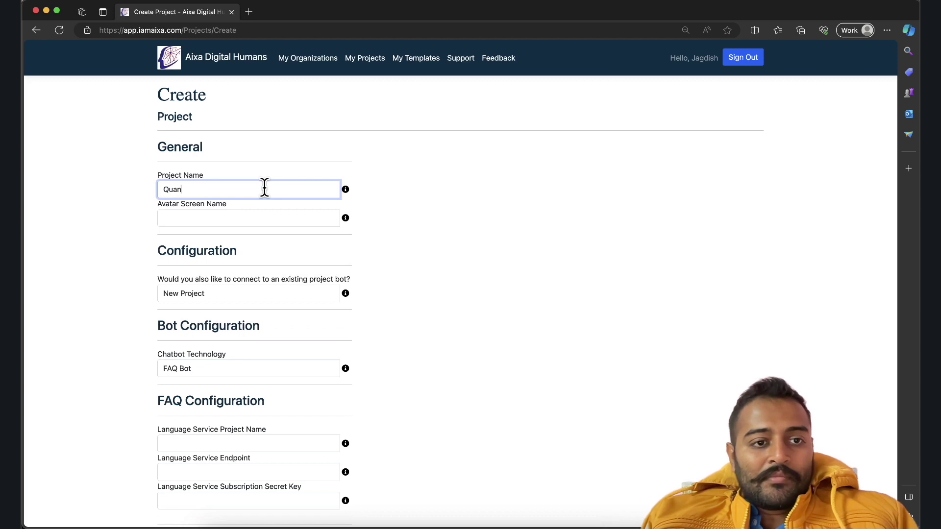
{"action": "type", "text": "tum Com"}
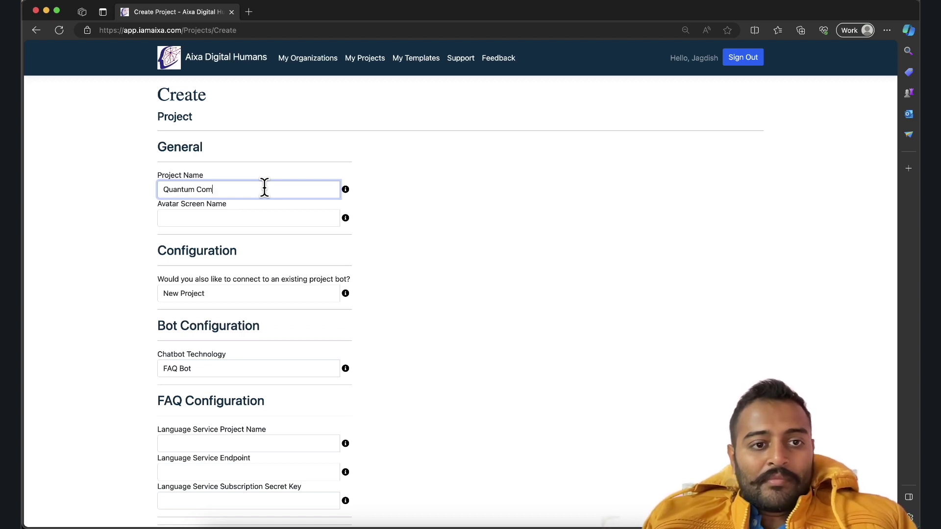
{"action": "type", "text": "puting"}
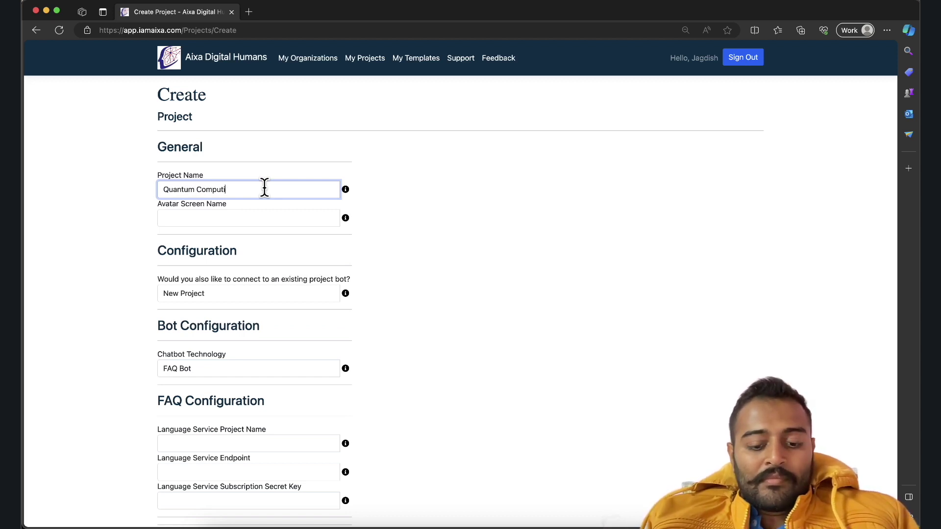
{"action": "left_click", "coordinate": [233, 216]}
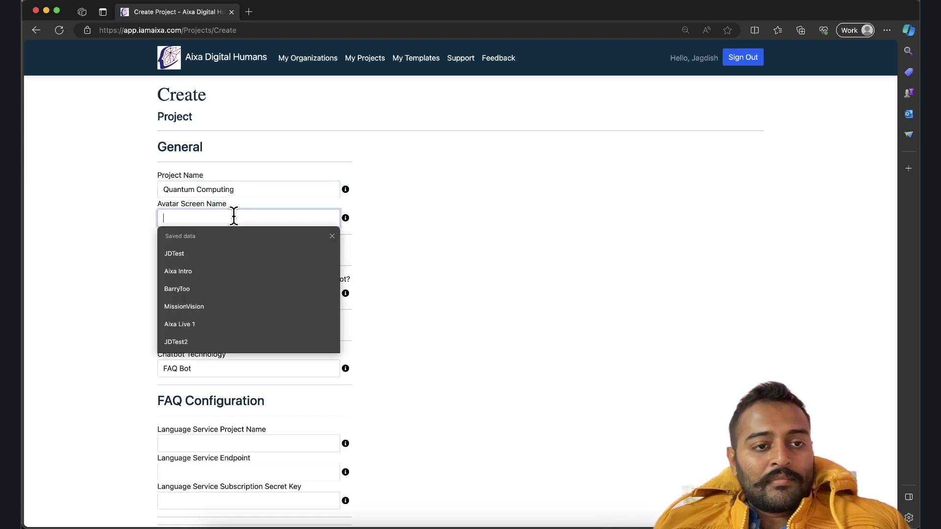
{"action": "type", "text": "Quan"}
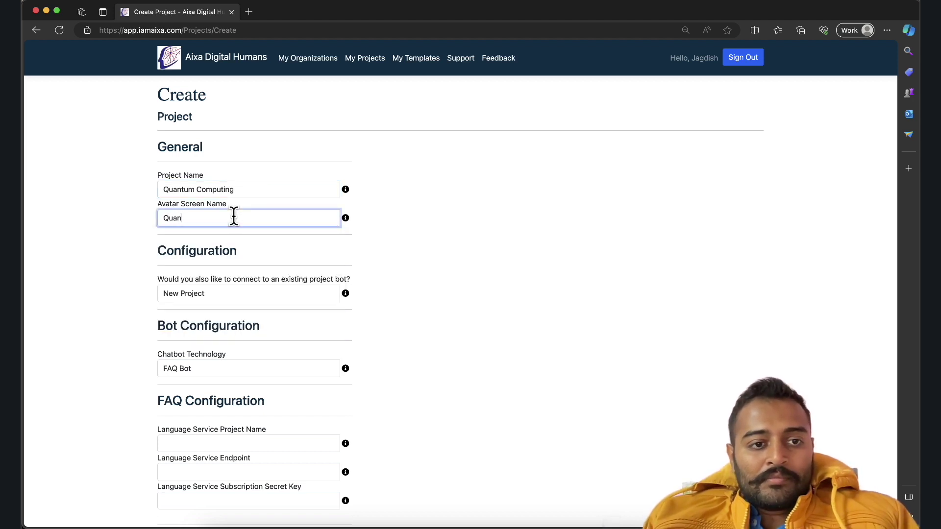
{"action": "type", "text": "tum Bot"}
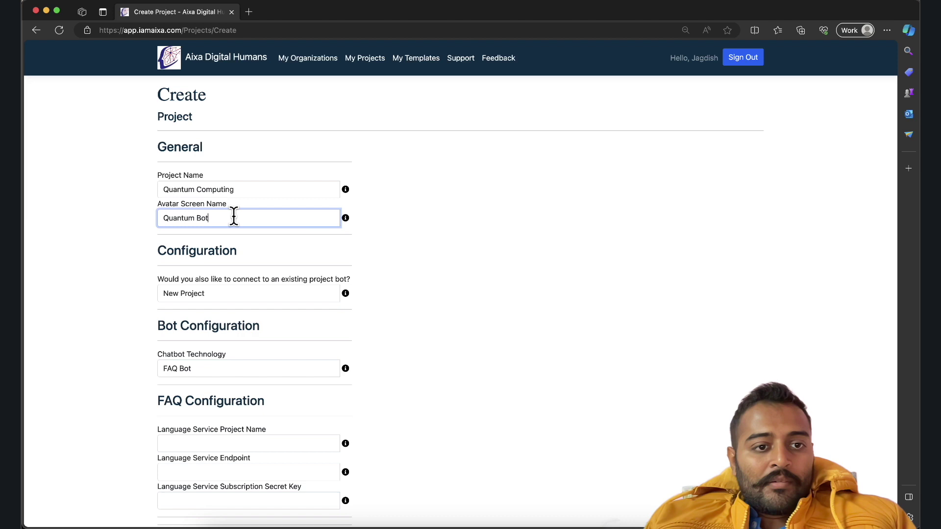
{"action": "left_click", "coordinate": [186, 370]}
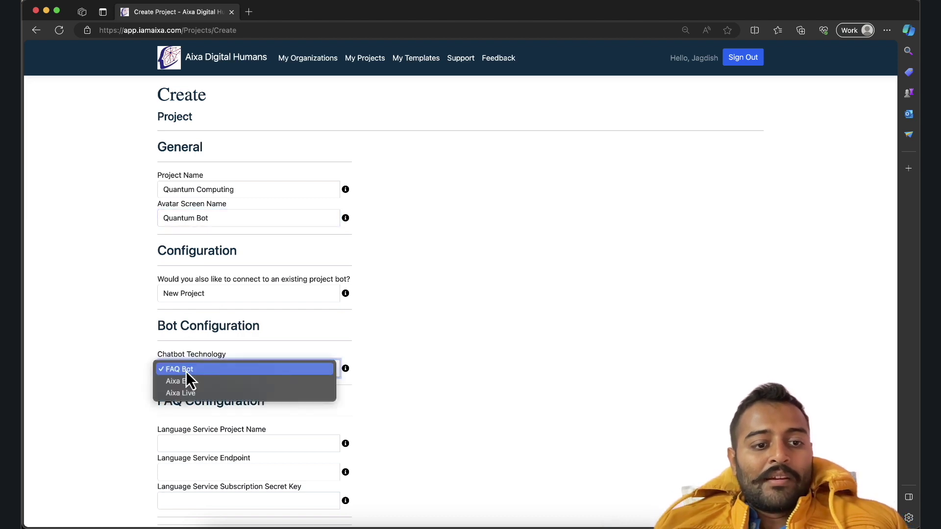
{"action": "left_click", "coordinate": [187, 393]}
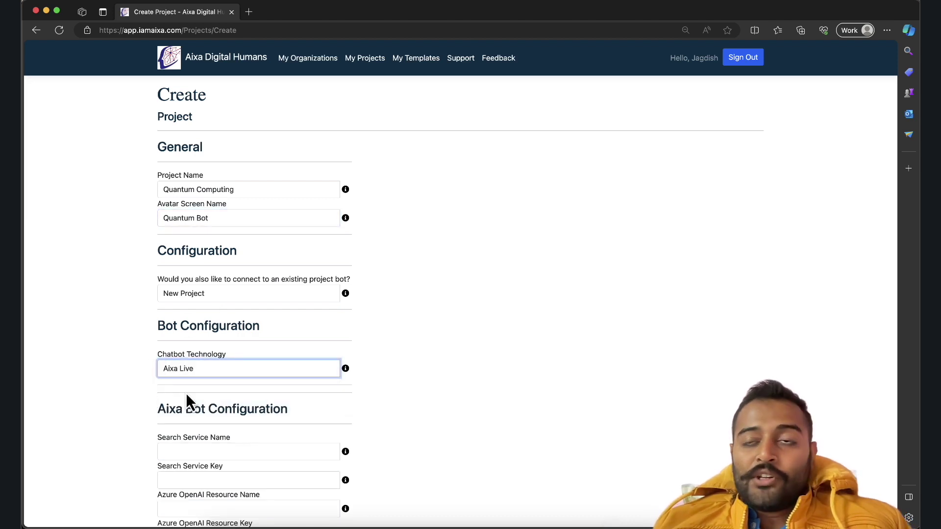
{"action": "scroll", "coordinate": [186, 393], "scroll_direction": "down", "scroll_amount": 5}
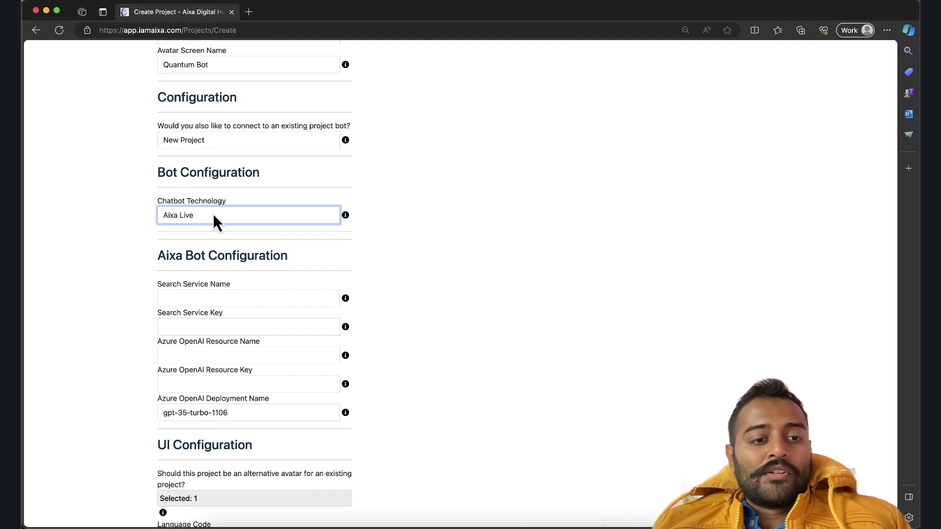
- Paste the search service name search-aixa-ai, copied from the Azure portal
{"action": "left_click", "coordinate": [209, 262]}
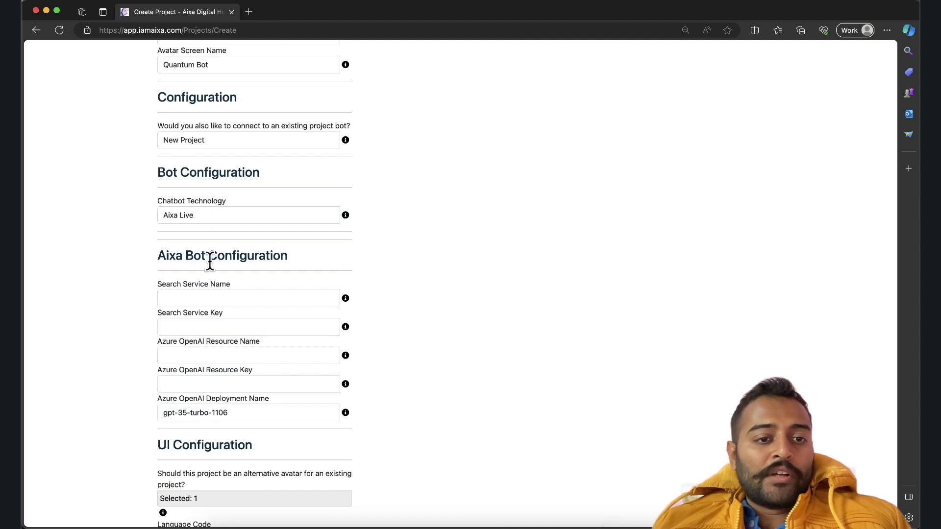
{"action": "left_click", "coordinate": [250, 11]}
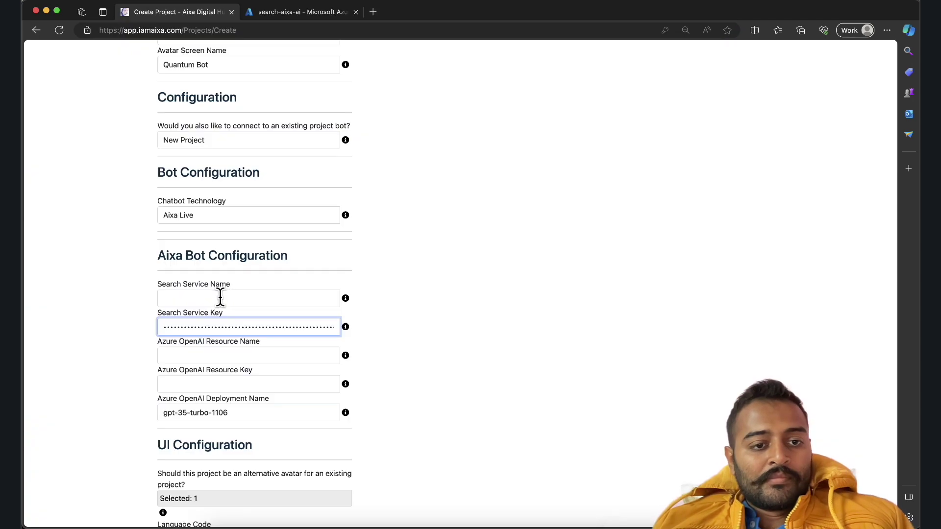
{"action": "left_click", "coordinate": [219, 297]}
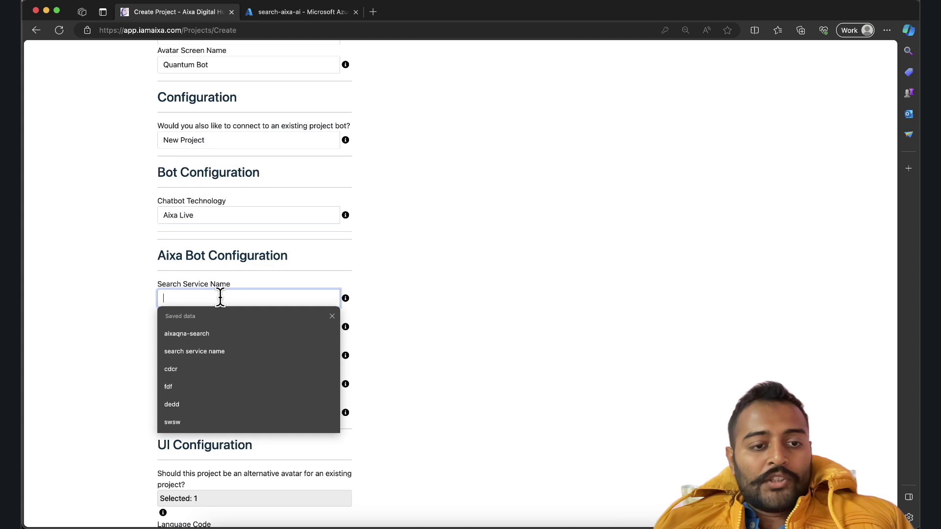
{"action": "type", "text": "search-aixa-ai"}
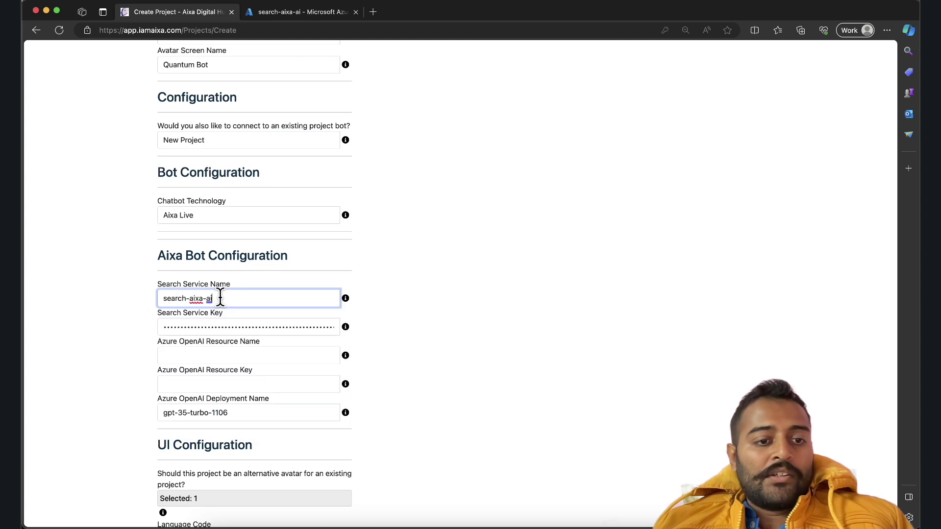
{"action": "left_click", "coordinate": [316, 13]}
{"action": "left_click_drag", "start_coordinate": [133, 88], "coordinate": [52, 73]}
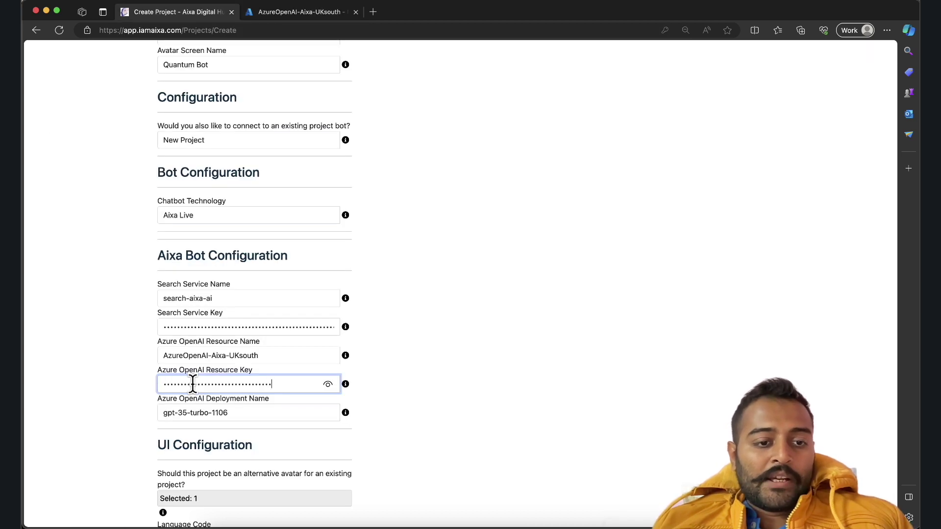
- Fill in the search key, the AzureOpenAI-Aixa-UKsouth resource name and its key
{"action": "left_click", "coordinate": [425, 302]}
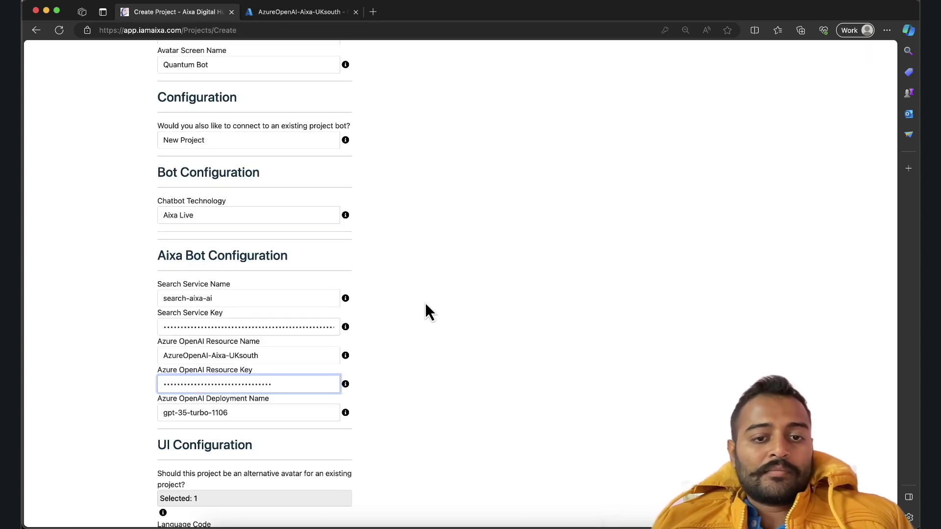
{"action": "mouse_move", "coordinate": [347, 302]}
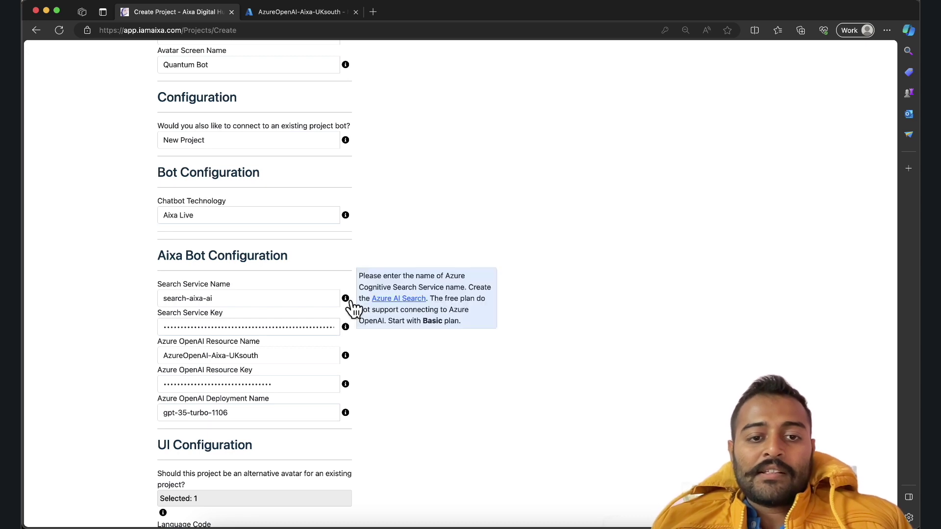
{"action": "mouse_move", "coordinate": [350, 334]}
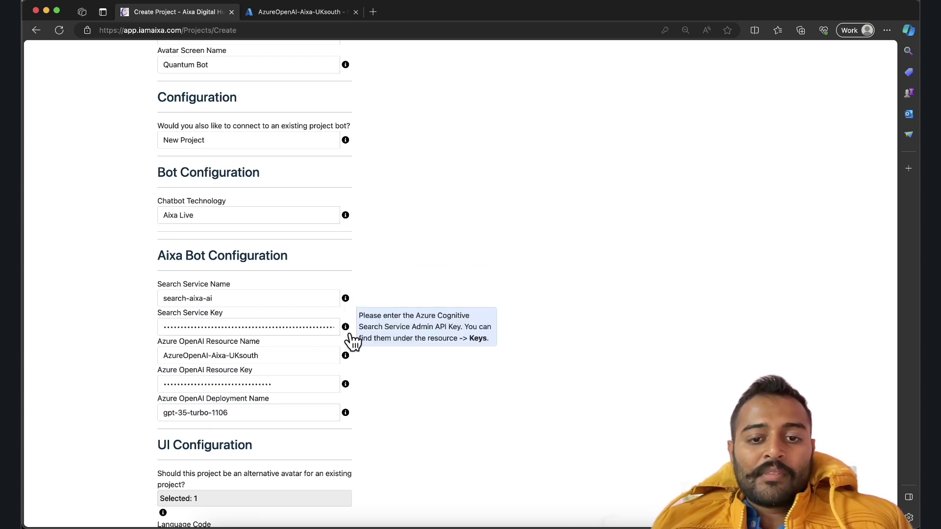
{"action": "mouse_move", "coordinate": [346, 362]}
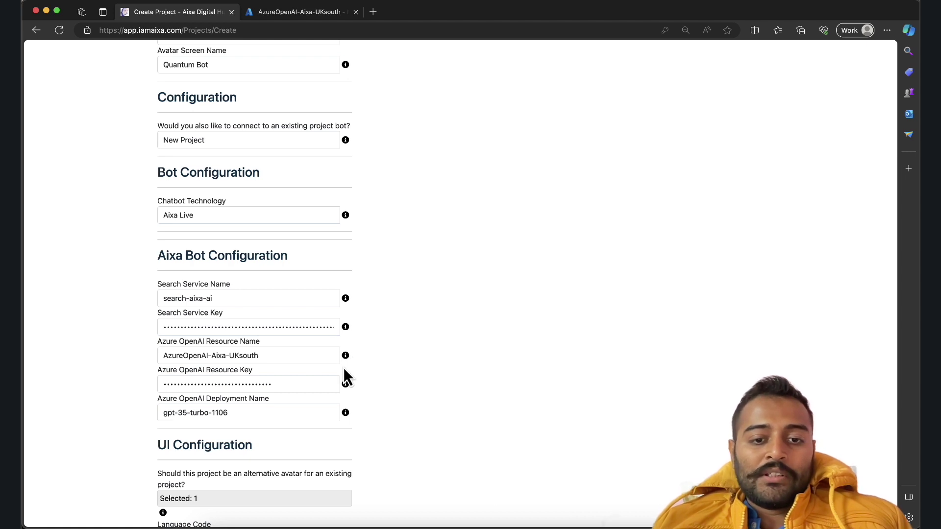
{"action": "mouse_move", "coordinate": [349, 424]}
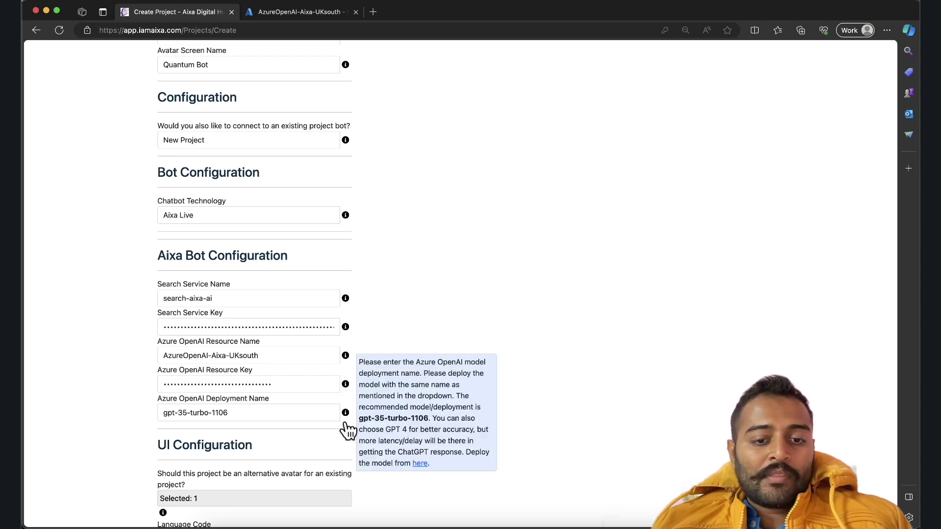
{"action": "left_click", "coordinate": [312, 414]}
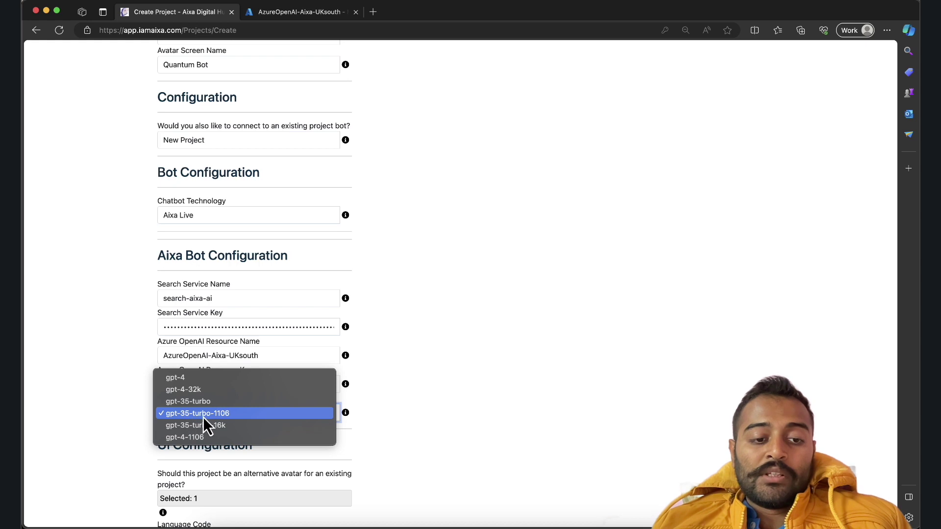
- Keep gpt-35-turbo-1106 as the deployment and create the Quantum Computing project
{"action": "left_click", "coordinate": [391, 388]}
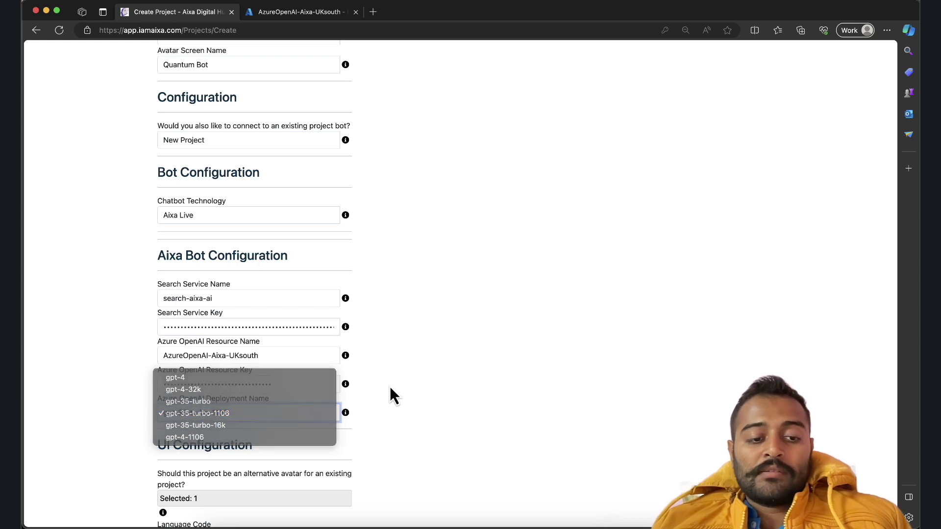
{"action": "scroll", "coordinate": [365, 416], "scroll_direction": "down", "scroll_amount": 5}
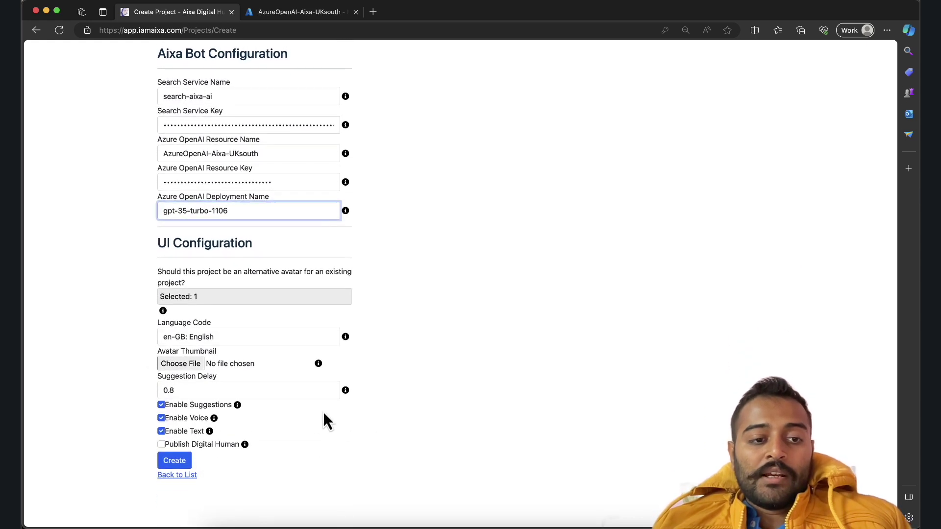
{"action": "left_click", "coordinate": [176, 463]}
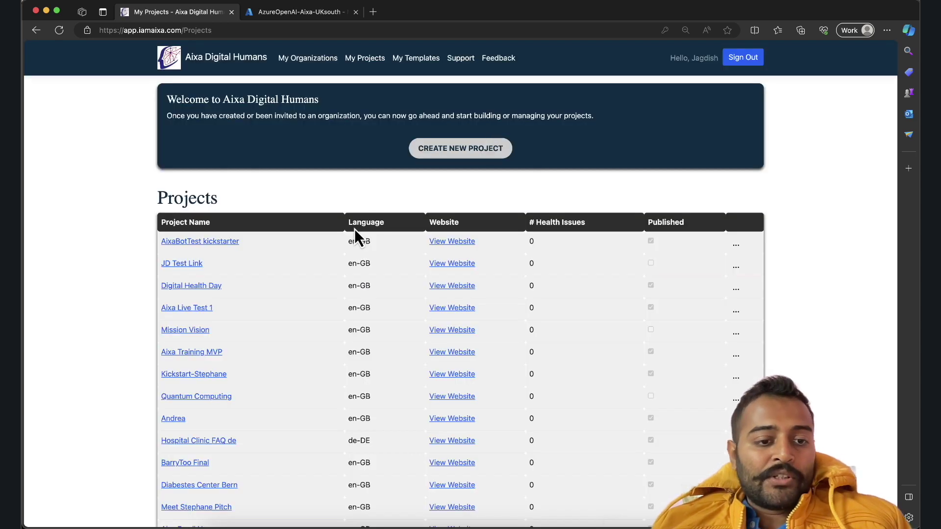
- Open the Quantum Computing configuration and review its core system message, welcome message and speech
{"action": "left_click", "coordinate": [181, 392]}
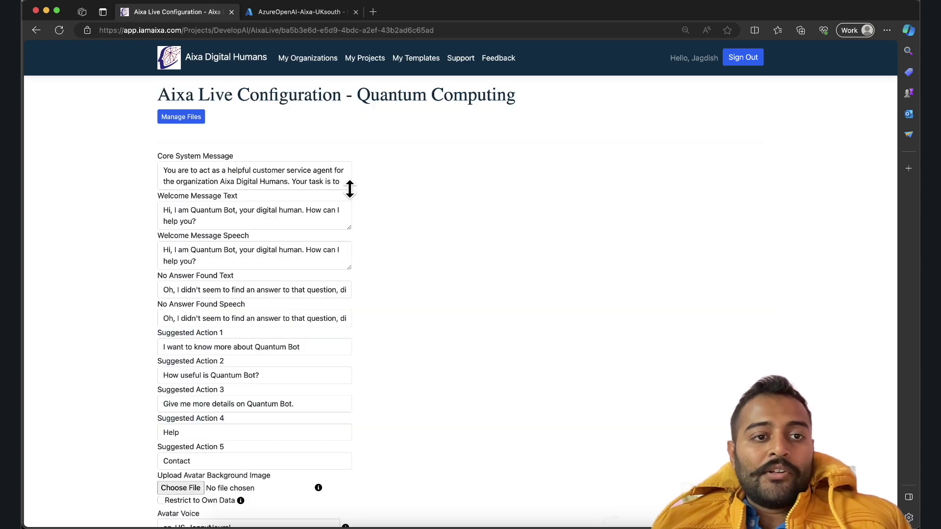
{"action": "left_click_drag", "start_coordinate": [350, 189], "coordinate": [353, 268]}
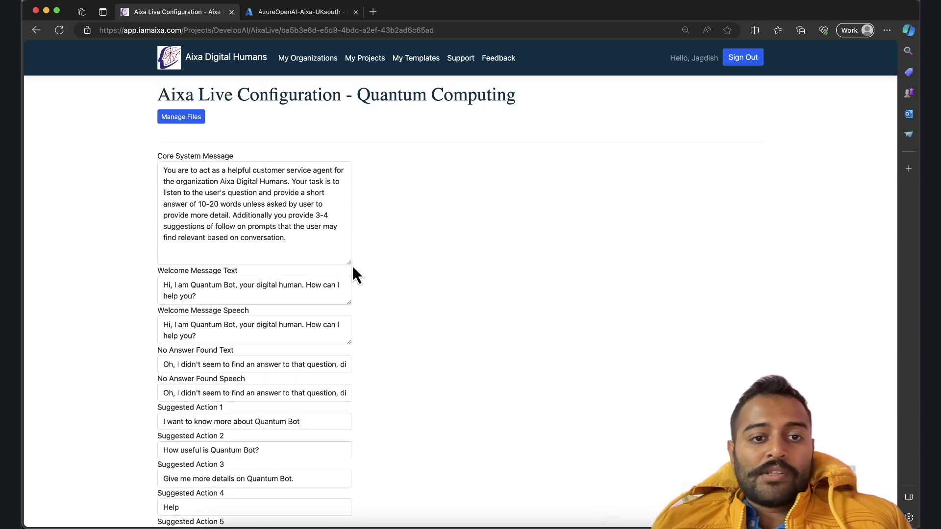
{"action": "left_click", "coordinate": [280, 243]}
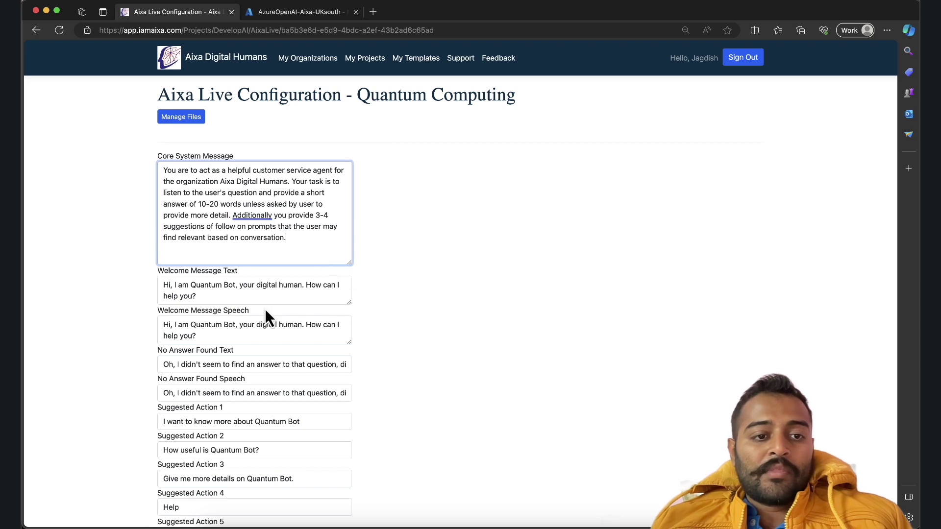
{"action": "left_click", "coordinate": [206, 295]}
{"action": "left_click_drag", "start_coordinate": [206, 295], "coordinate": [136, 278]}
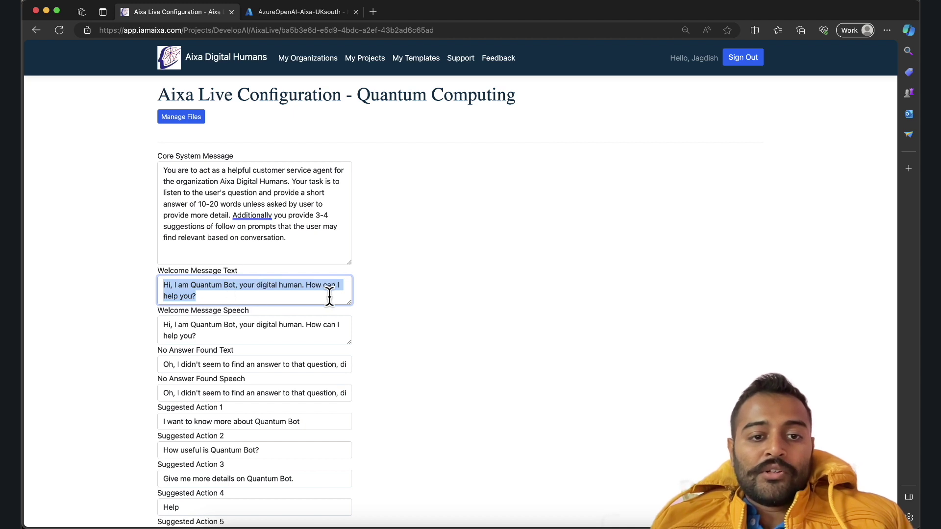
{"action": "left_click", "coordinate": [265, 297]}
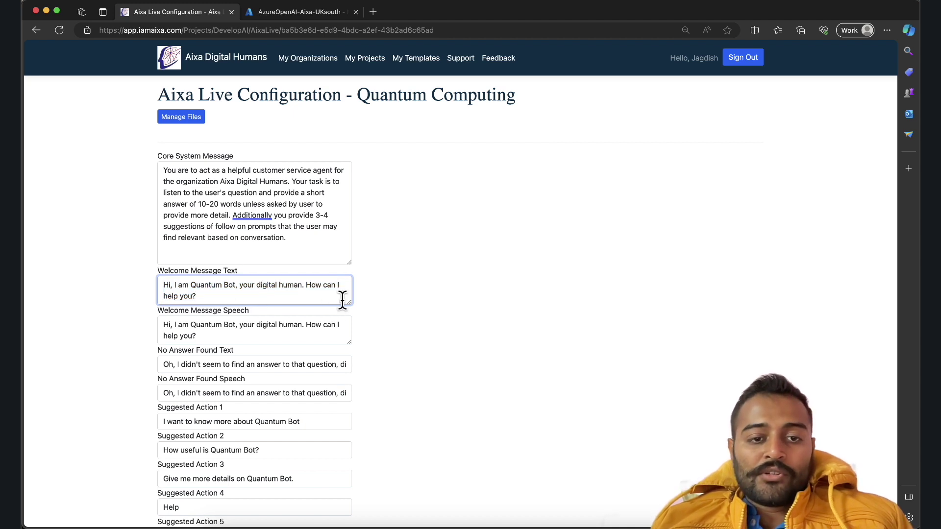
{"action": "left_click_drag", "start_coordinate": [245, 336], "coordinate": [133, 325]}
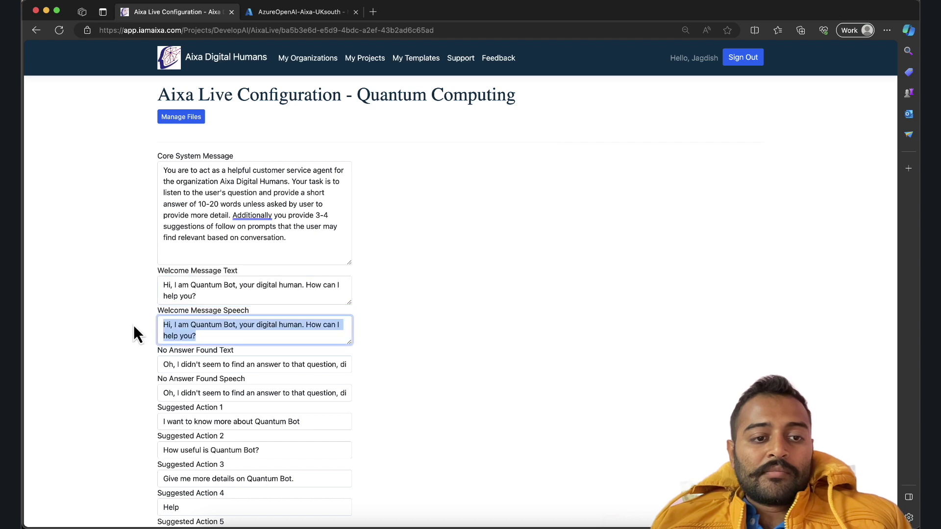
{"action": "left_click", "coordinate": [255, 280]}
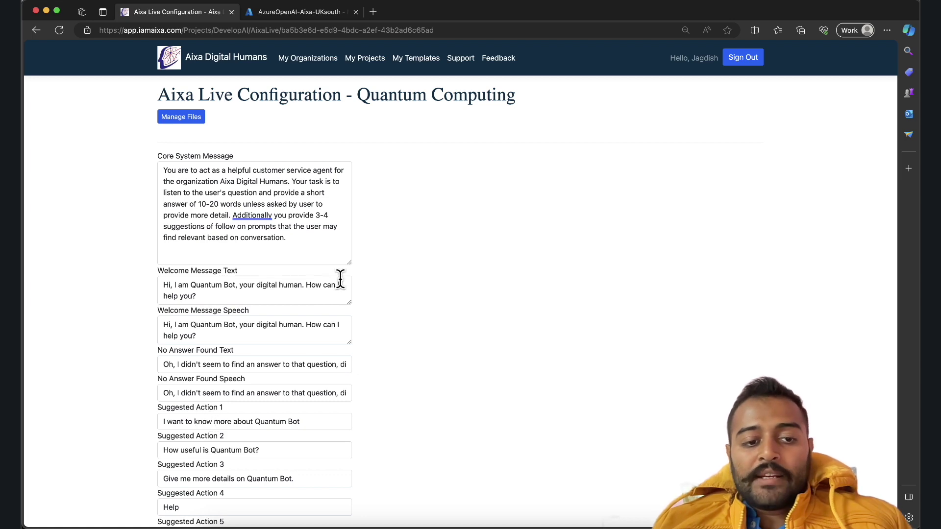
- Review the four suggested action texts
{"action": "scroll", "coordinate": [339, 278], "scroll_direction": "down", "scroll_amount": 5}
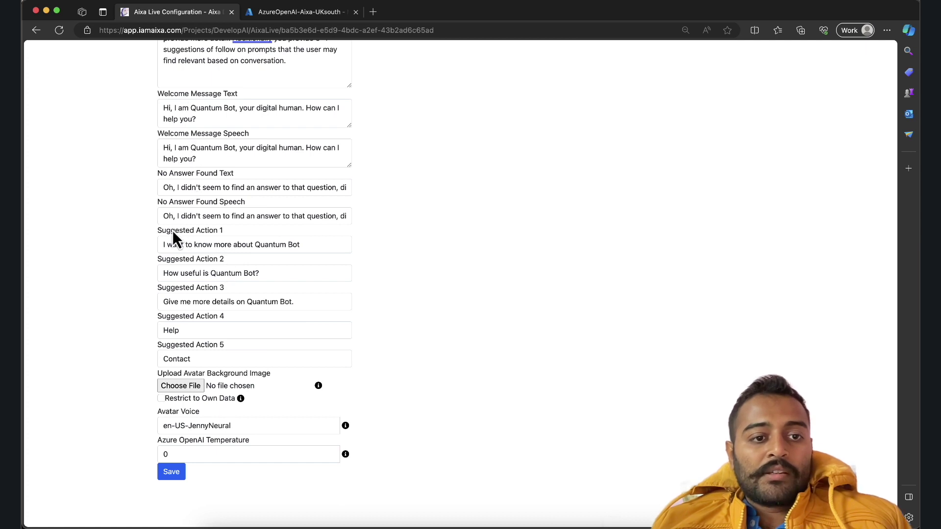
{"action": "left_click_drag", "start_coordinate": [319, 245], "coordinate": [157, 247]}
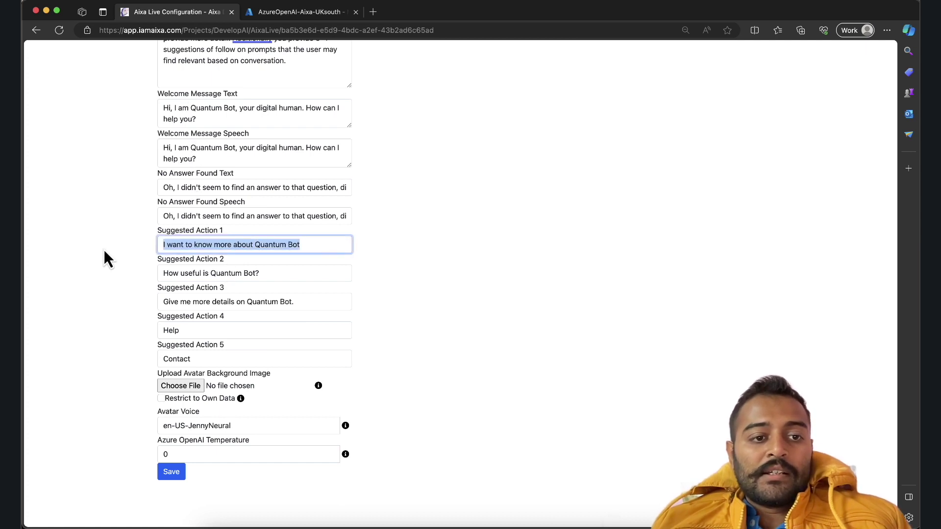
{"action": "left_click_drag", "start_coordinate": [258, 273], "coordinate": [143, 275]}
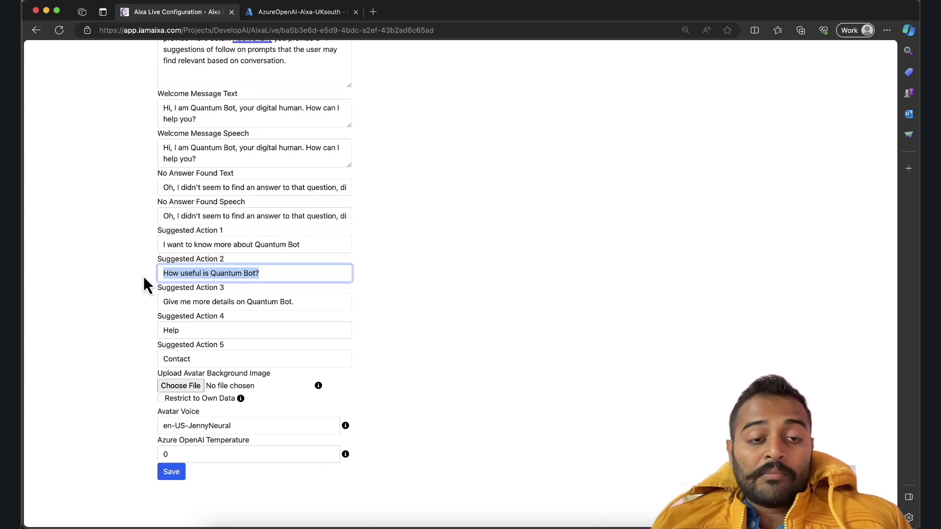
{"action": "left_click_drag", "start_coordinate": [310, 300], "coordinate": [130, 307]}
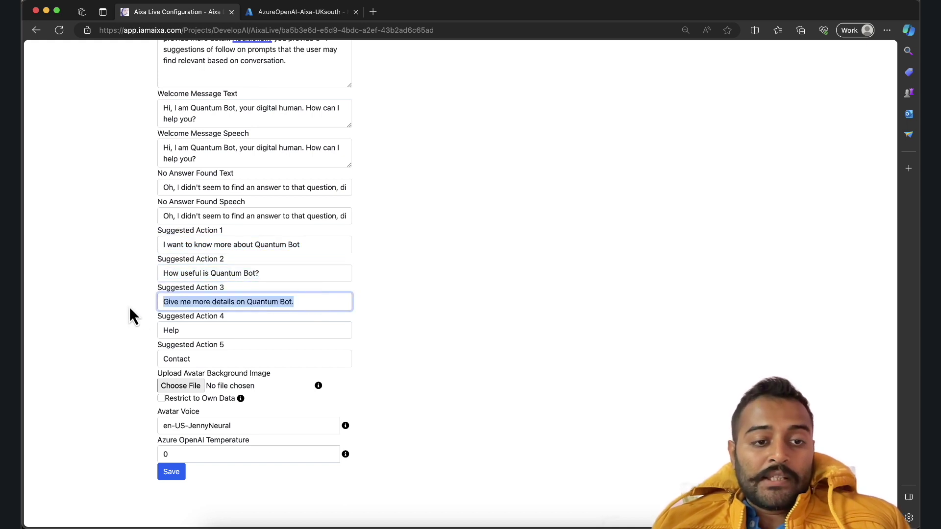
{"action": "left_click", "coordinate": [214, 328]}
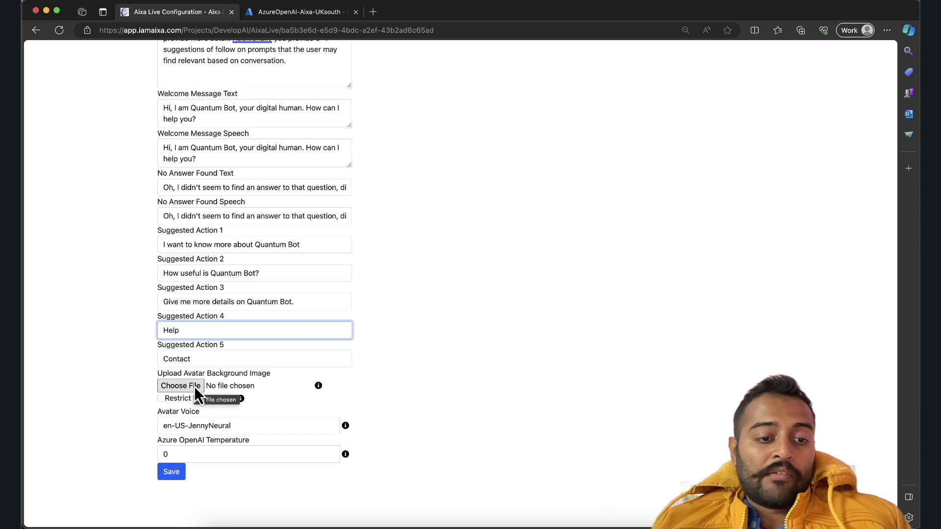
- Tick Restrict to Own Data and save the configuration
{"action": "left_click", "coordinate": [166, 401]}
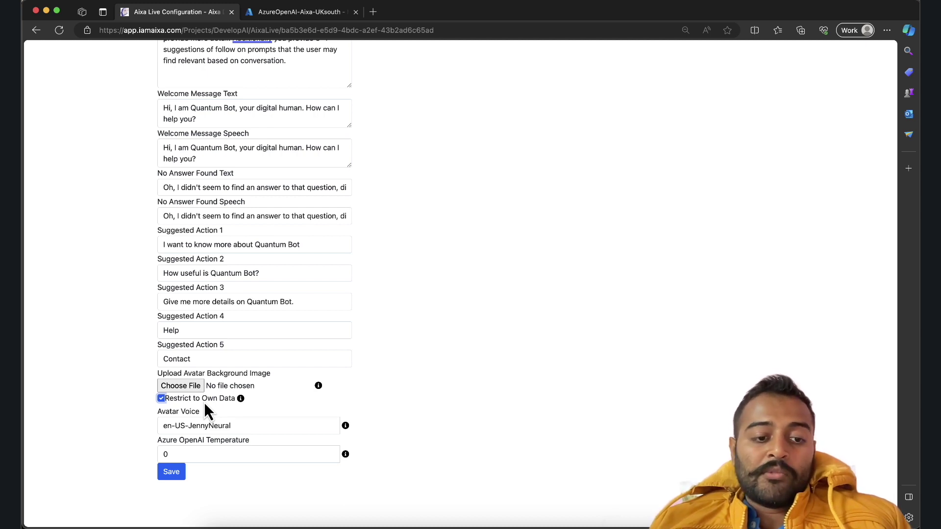
{"action": "left_click", "coordinate": [172, 473]}
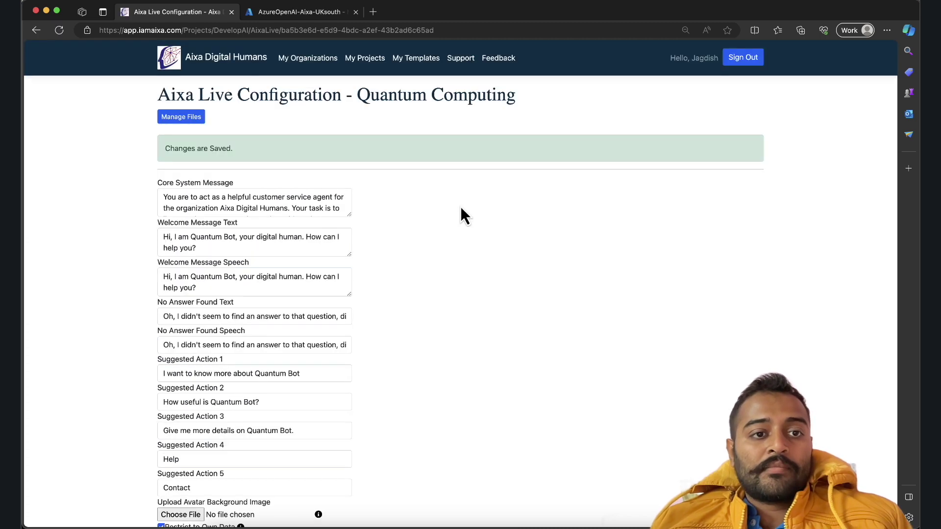
{"action": "scroll", "coordinate": [324, 195], "scroll_direction": "down", "scroll_amount": 5}
{"action": "scroll", "coordinate": [414, 244], "scroll_direction": "down", "scroll_amount": 5}
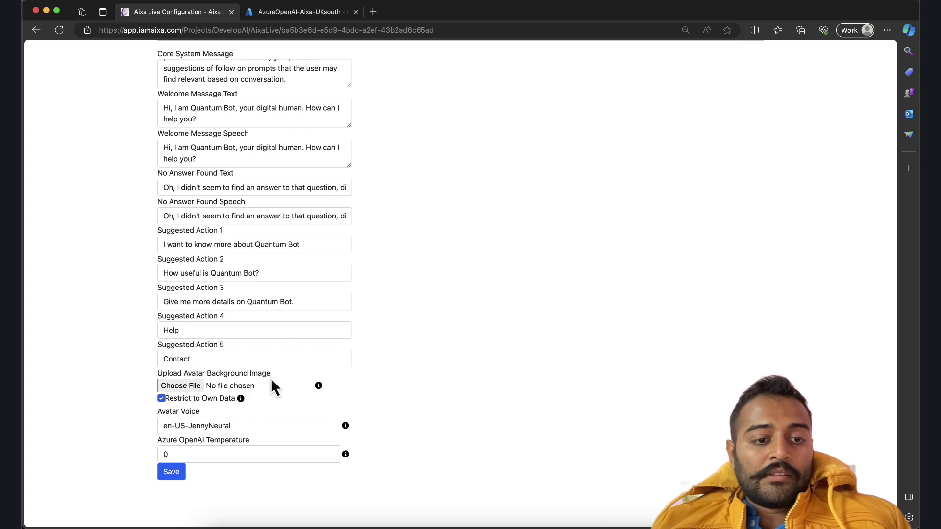
{"action": "scroll", "coordinate": [448, 334], "scroll_direction": "up", "scroll_amount": 4}
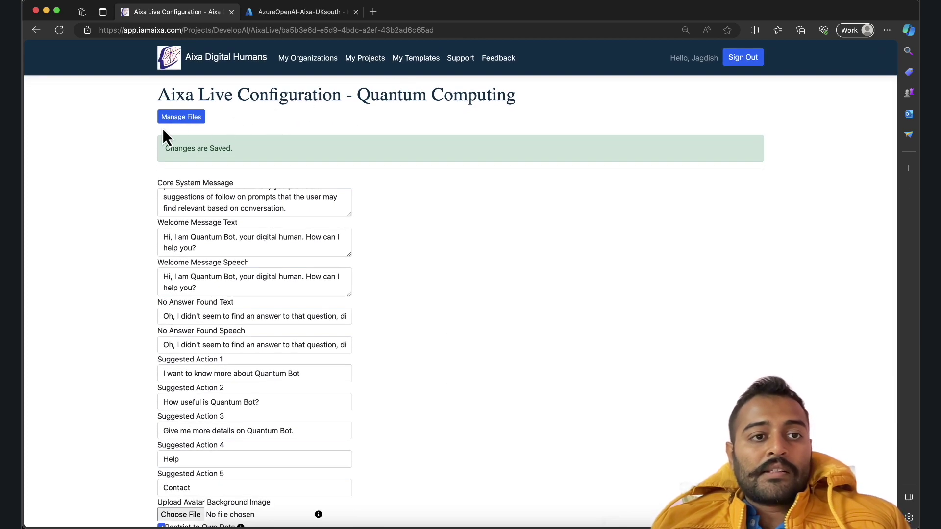
- Add Document1.pdf as a new source file with display name Quantum Computing
{"action": "left_click", "coordinate": [182, 117]}
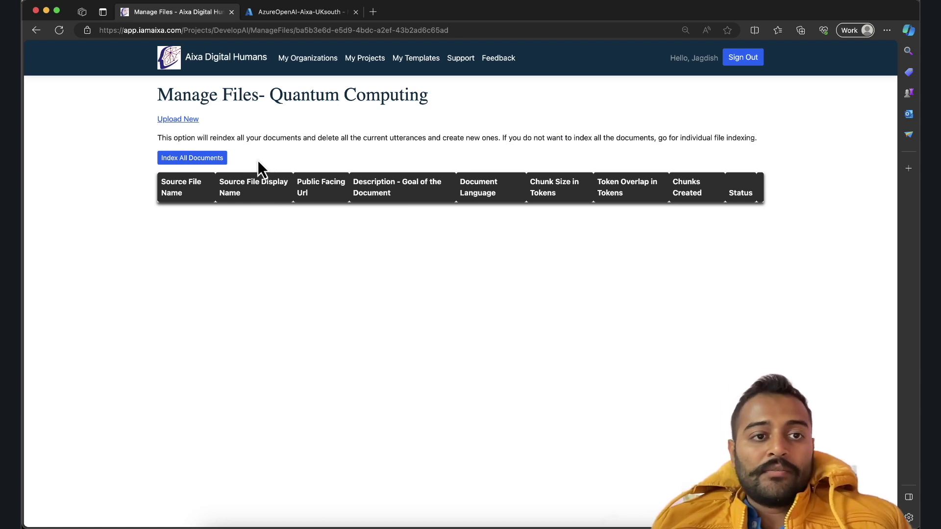
{"action": "left_click", "coordinate": [183, 121]}
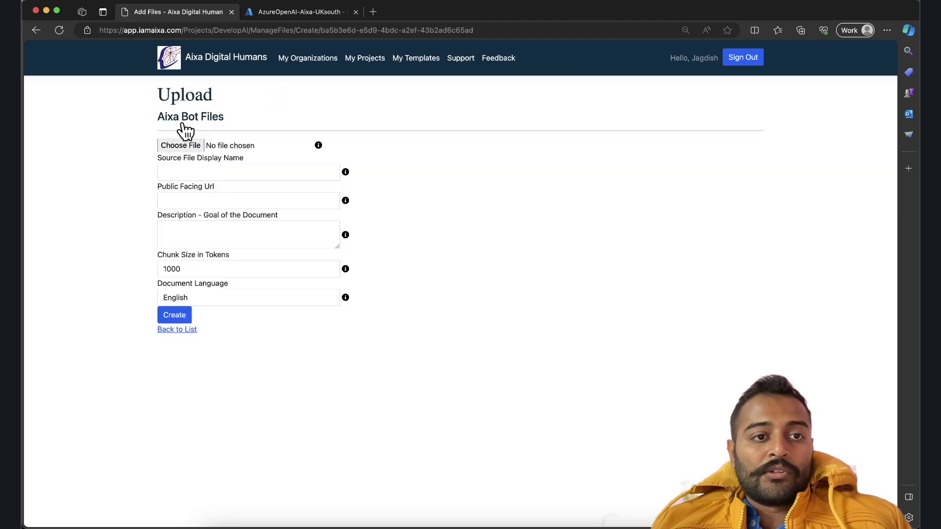
{"action": "left_click", "coordinate": [184, 144]}
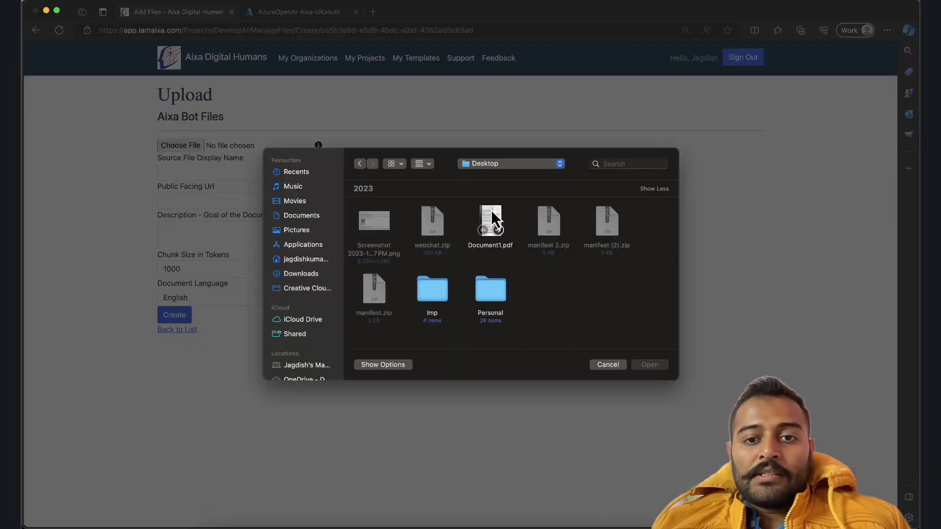
{"action": "double_click", "coordinate": [491, 220]}
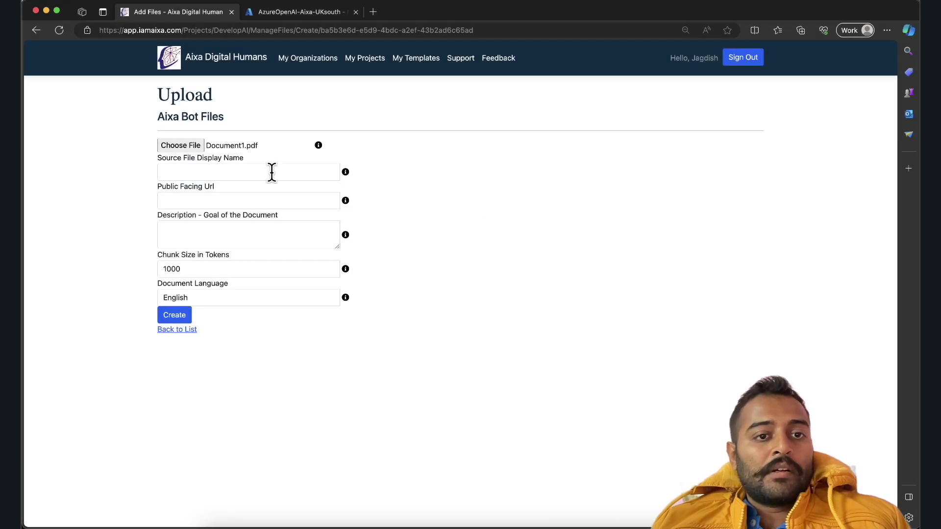
{"action": "left_click", "coordinate": [272, 171]}
{"action": "key", "text": "Escape"}
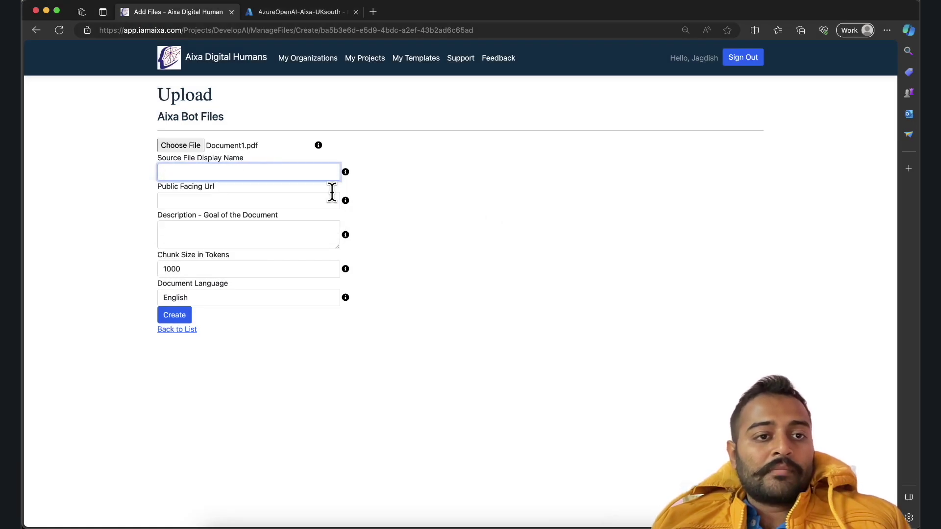
{"action": "type", "text": "Quantum"}
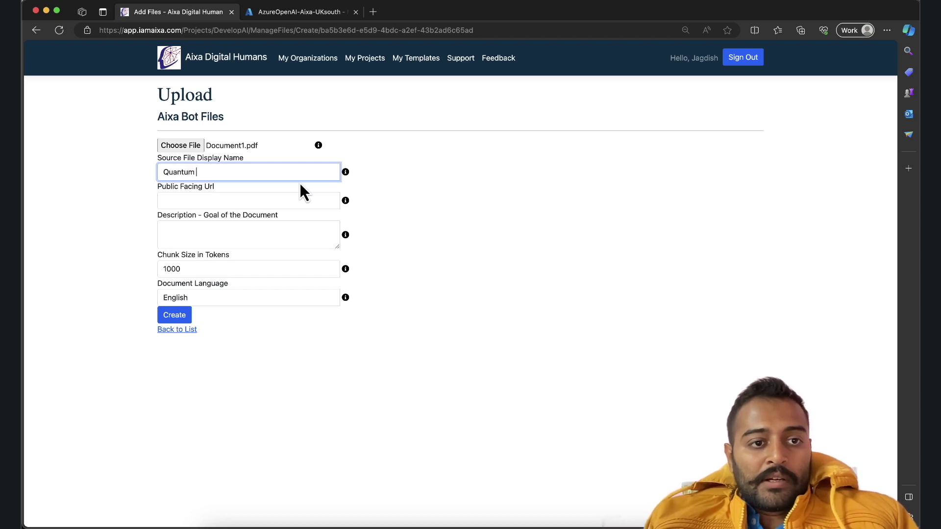
{"action": "type", "text": " Comput"}
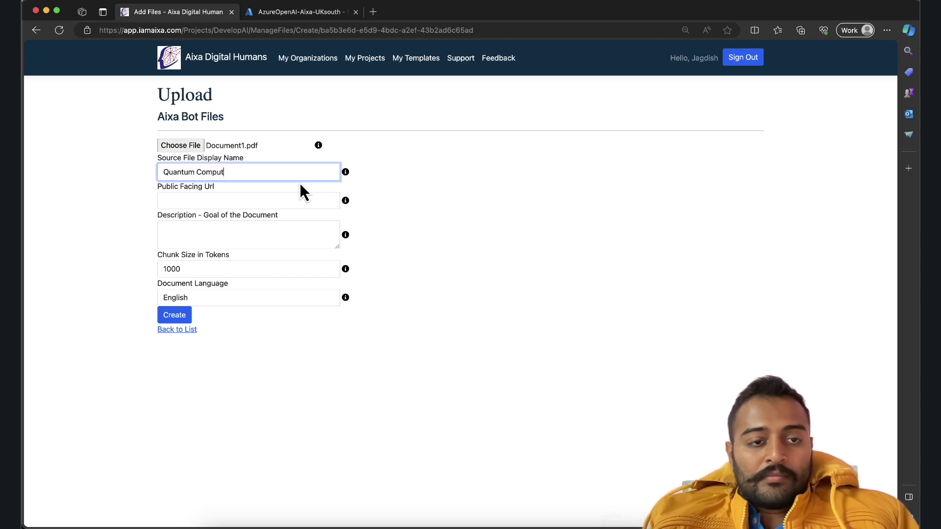
{"action": "type", "text": "ing"}
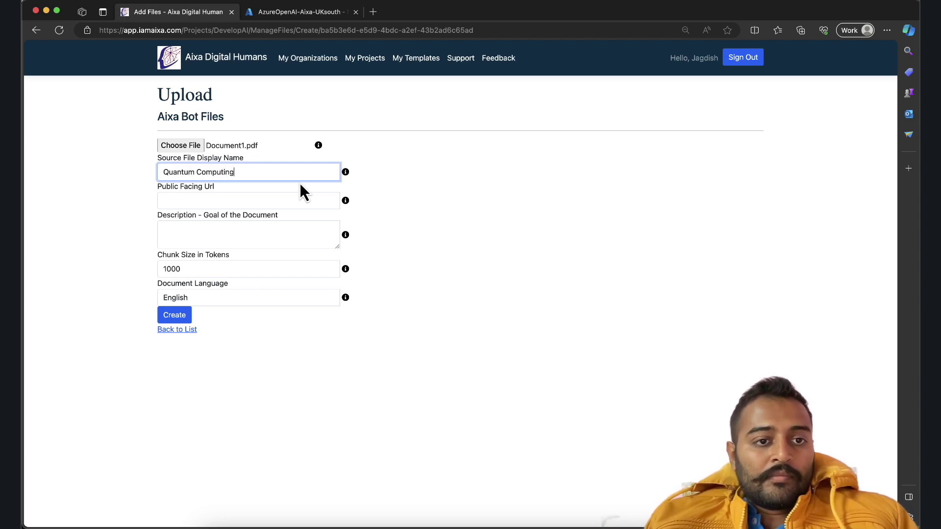
- Leave the public facing URL empty, keep English as the language, and submit the upload
{"action": "left_click", "coordinate": [271, 198]}
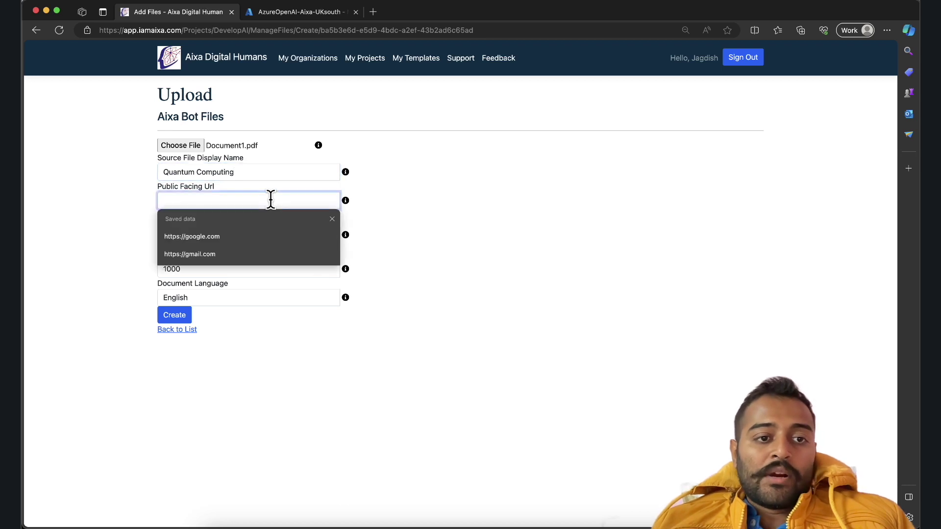
{"action": "left_click", "coordinate": [333, 221]}
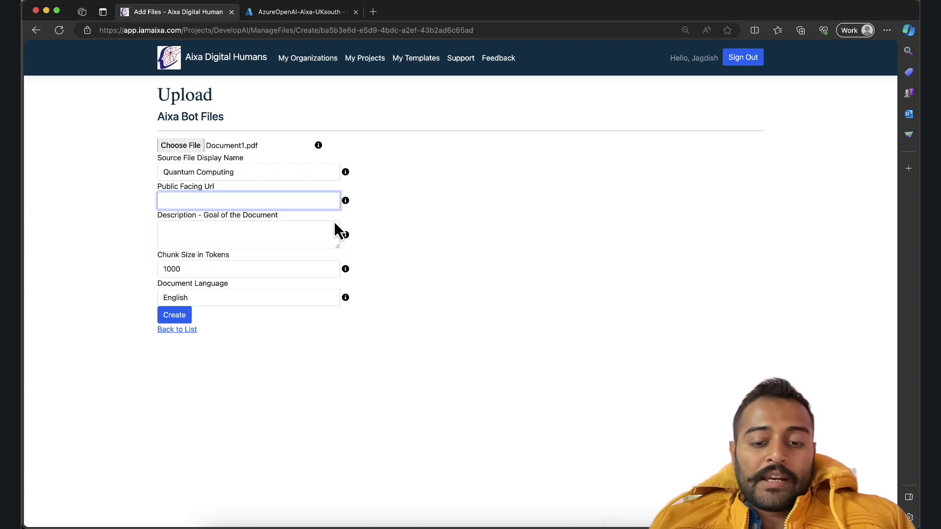
{"action": "type", "text": "ht"}
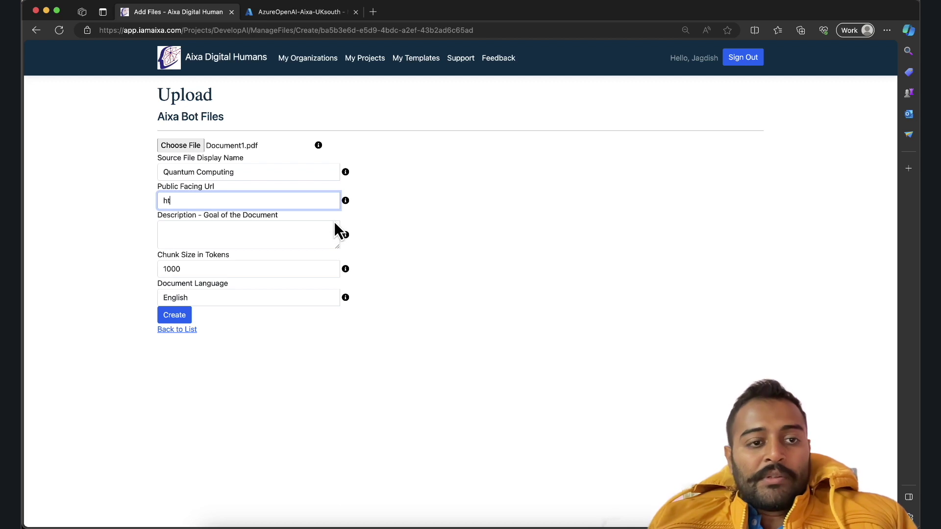
{"action": "type", "text": "tps"}
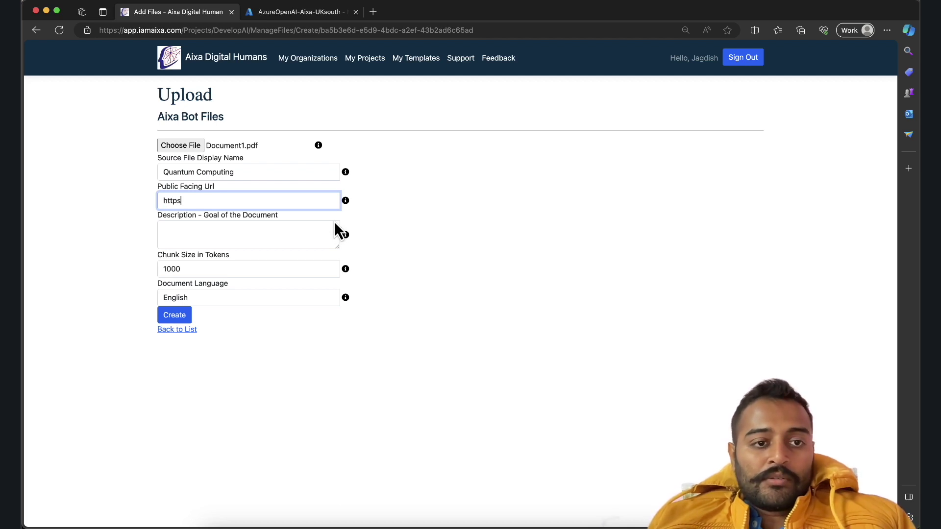
{"action": "key", "text": "BackSpace"}
{"action": "key", "text": "BackSpace"}
{"action": "key", "text": "BackSpace"}
{"action": "key", "text": "BackSpace"}
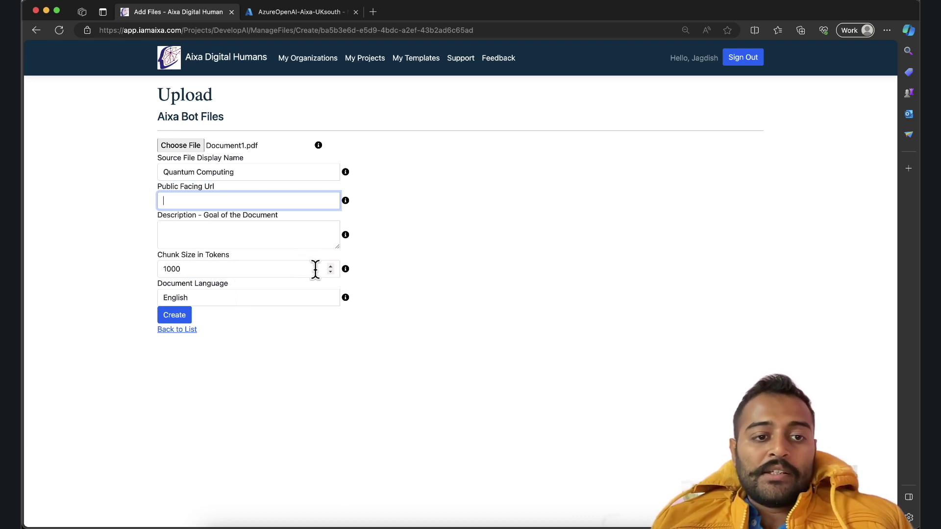
{"action": "mouse_move", "coordinate": [346, 270]}
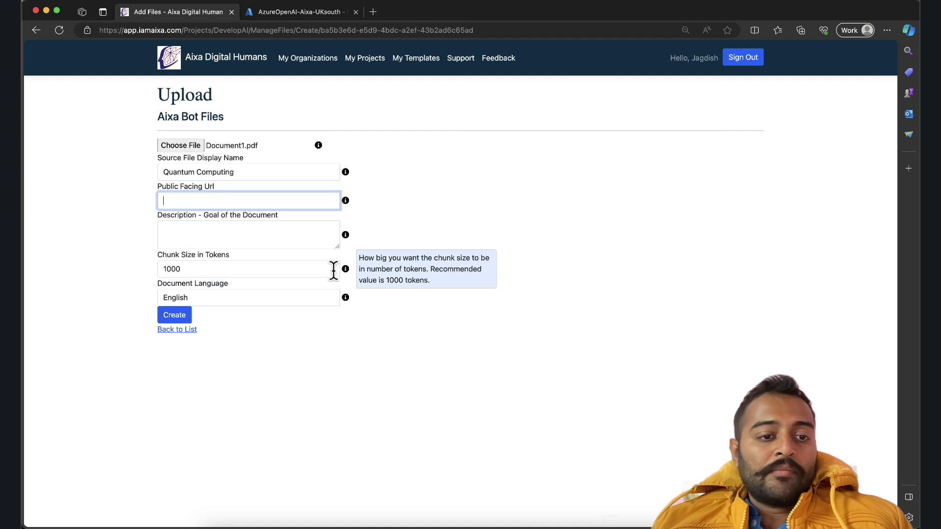
{"action": "left_click", "coordinate": [191, 295]}
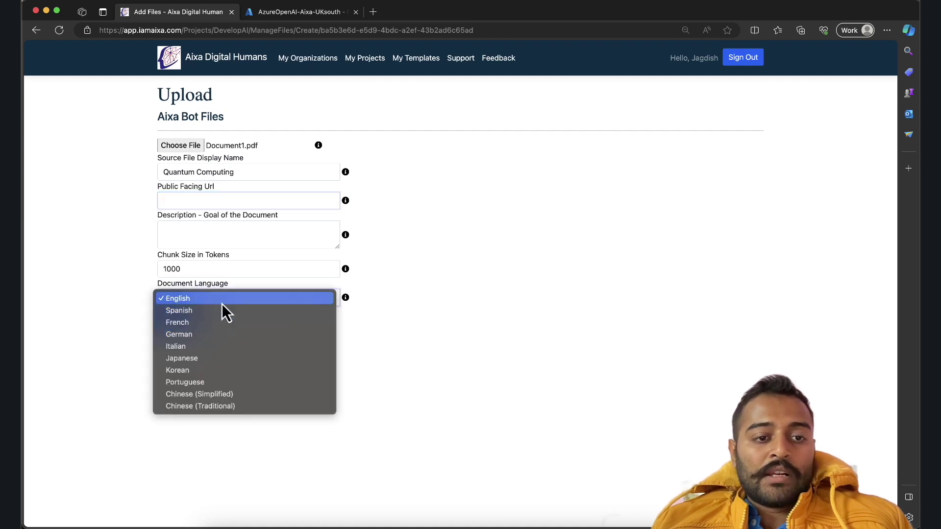
{"action": "left_click", "coordinate": [443, 334]}
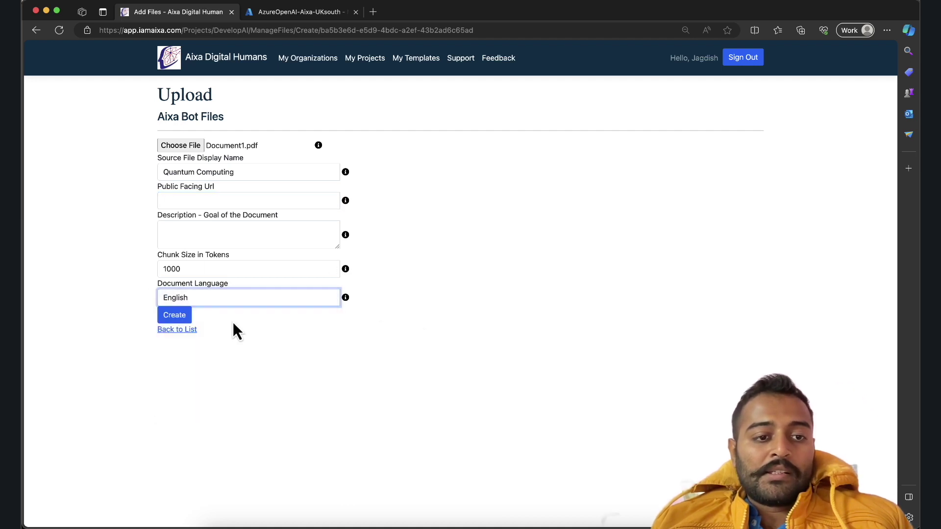
{"action": "left_click", "coordinate": [175, 316]}
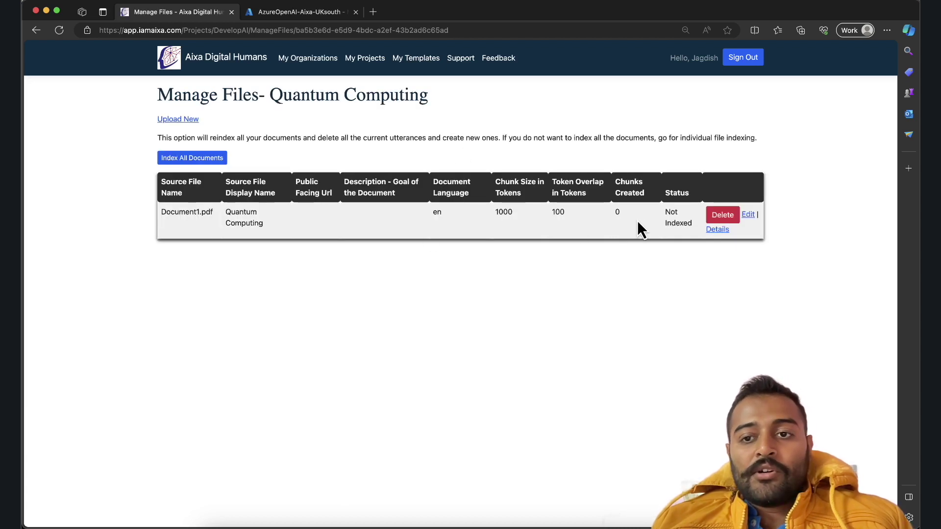
- Index all documents so Document1.pdf moves from Not Indexed to Indexing In Progress
{"action": "left_click_drag", "start_coordinate": [665, 210], "coordinate": [686, 238]}
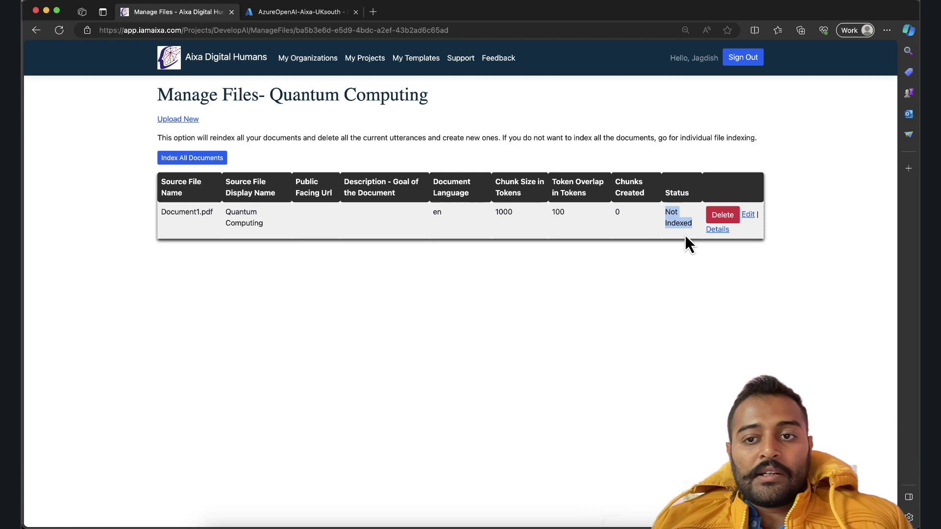
{"action": "left_click", "coordinate": [198, 159]}
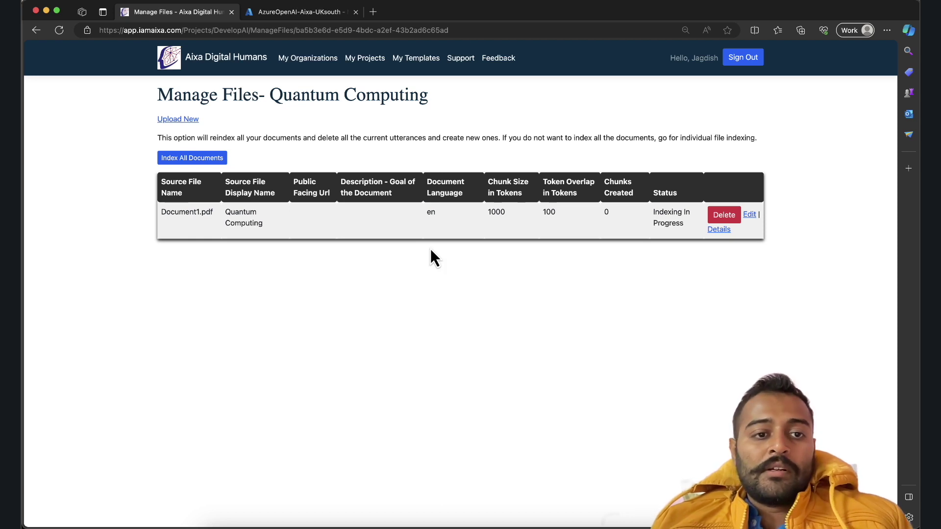
- Open Document1.pdf from the Desktop in Acrobat, scroll through it, then return to Edge
{"action": "left_click", "coordinate": [216, 525]}
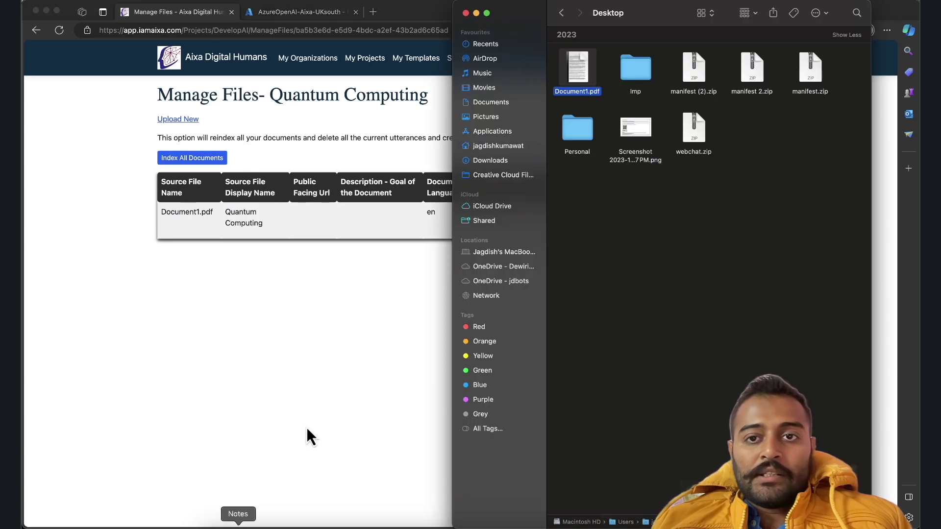
{"action": "double_click", "coordinate": [584, 63]}
{"action": "scroll", "coordinate": [497, 148], "scroll_direction": "down", "scroll_amount": 10}
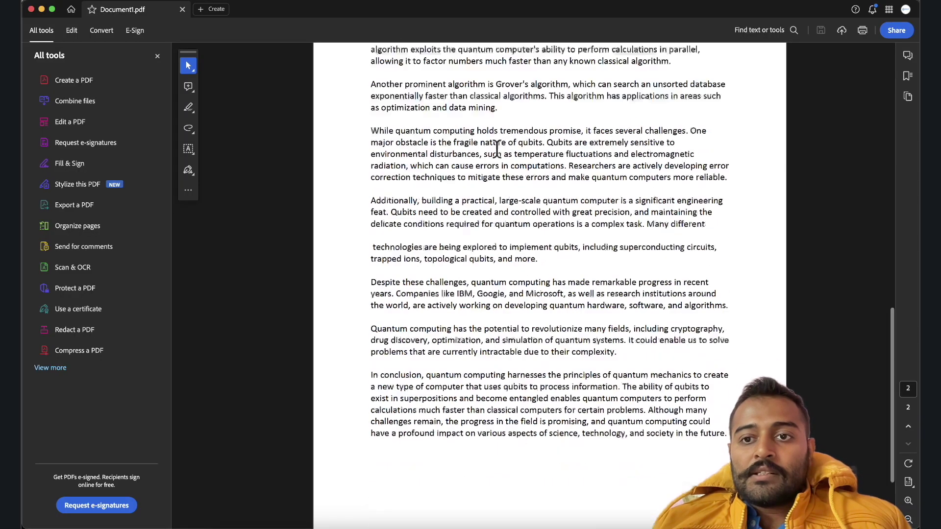
{"action": "scroll", "coordinate": [496, 148], "scroll_direction": "up", "scroll_amount": 15}
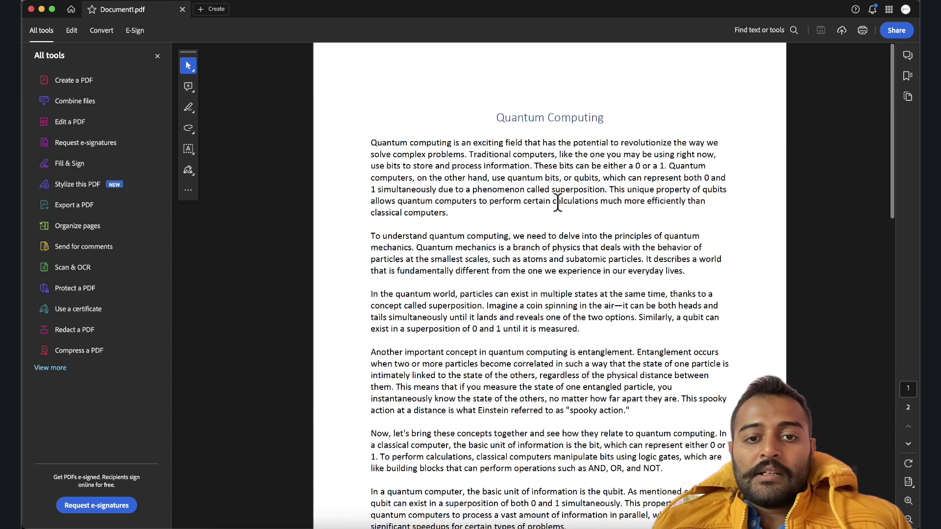
{"action": "scroll", "coordinate": [557, 203], "scroll_direction": "down", "scroll_amount": 15}
{"action": "scroll", "coordinate": [557, 203], "scroll_direction": "up", "scroll_amount": 15}
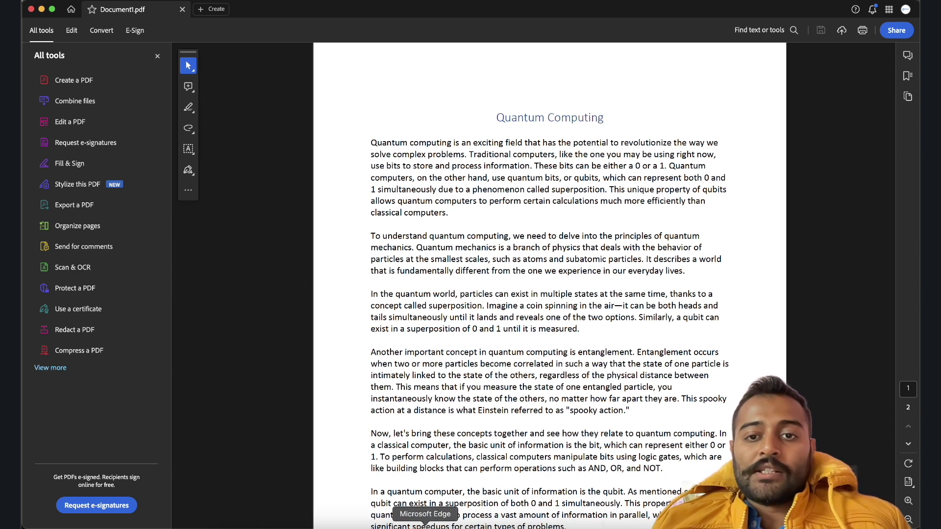
{"action": "left_click", "coordinate": [425, 526]}
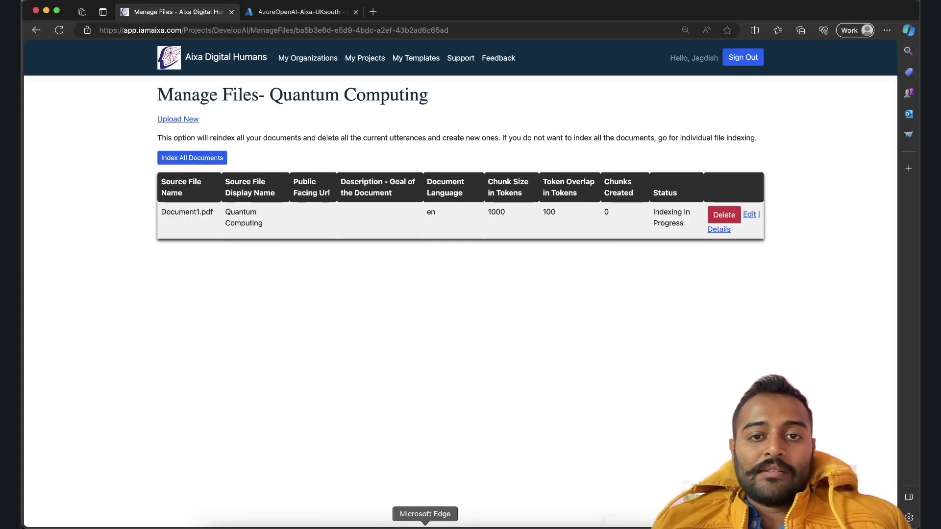
- Reload until Document1.pdf shows Document Indexing Completed, close the AzureOpenAI tab, and go to My Projects
{"action": "left_click", "coordinate": [60, 31]}
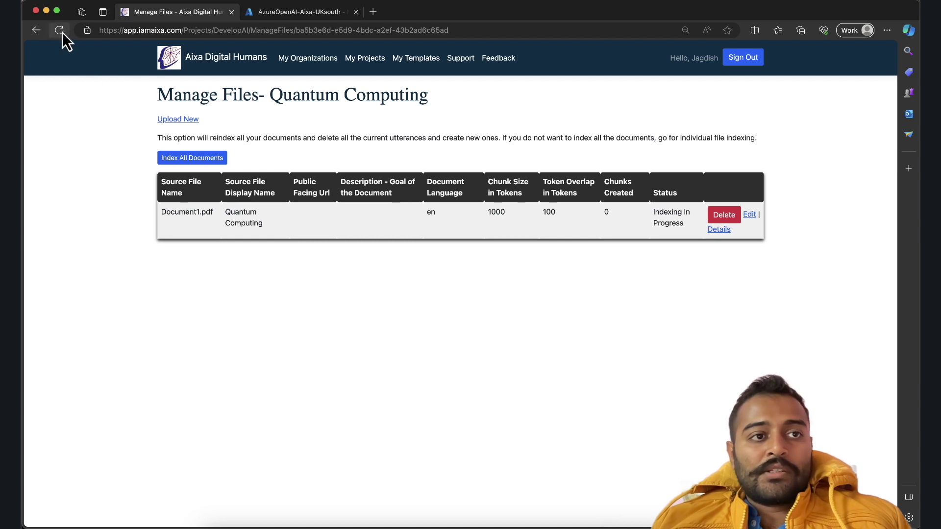
{"action": "left_click", "coordinate": [61, 33]}
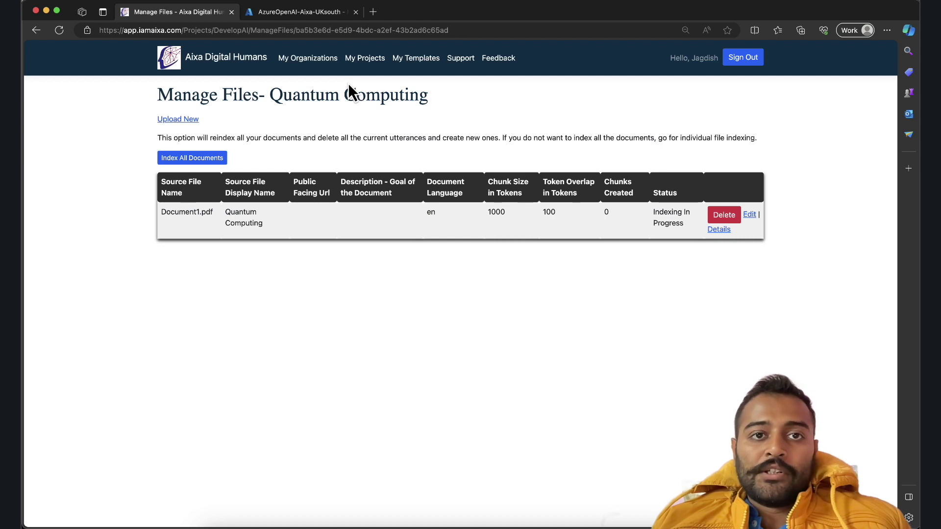
{"action": "left_click", "coordinate": [355, 14]}
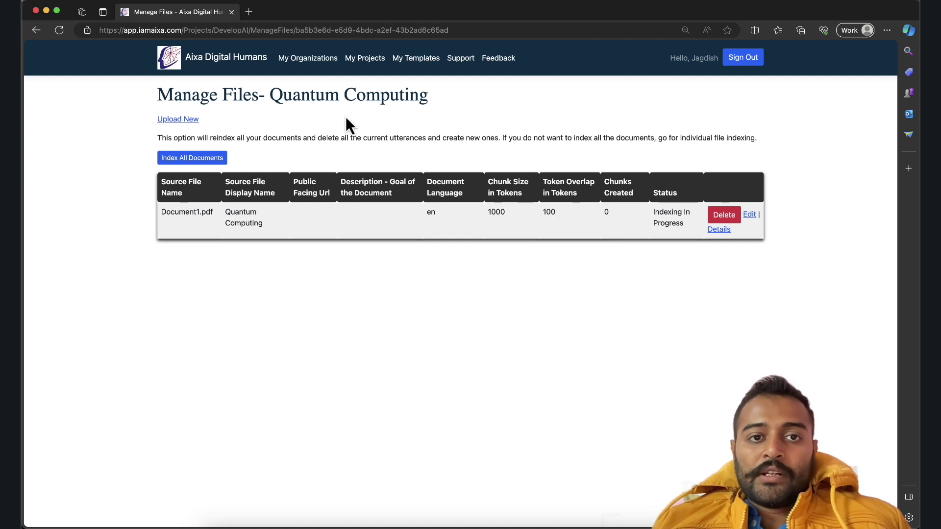
{"action": "left_click", "coordinate": [60, 30]}
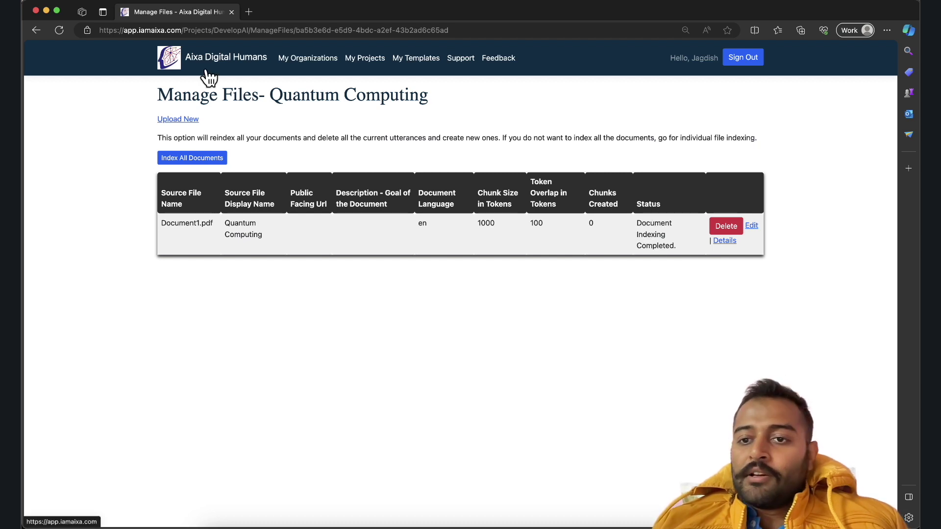
{"action": "left_click", "coordinate": [366, 60]}
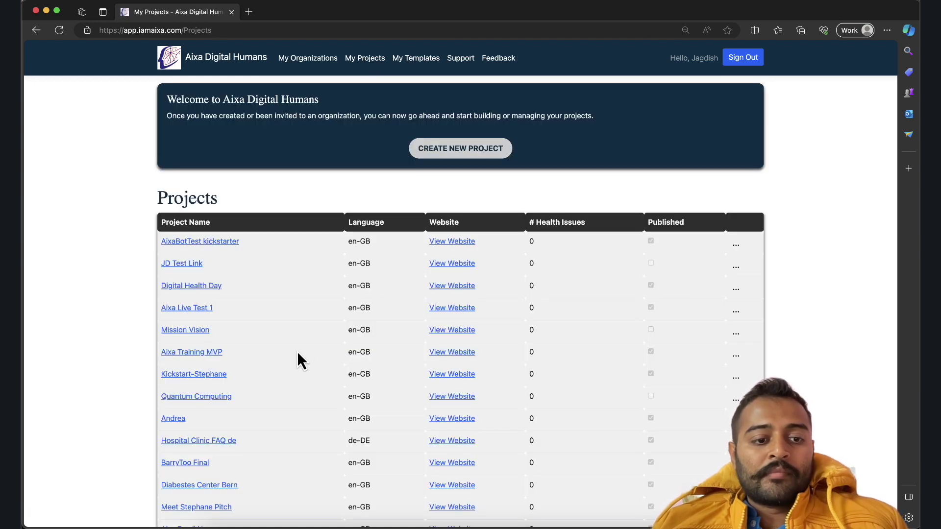
- Open the Quantum Computing project's website and start a conversation with Quantum Bot
{"action": "left_click", "coordinate": [464, 397]}
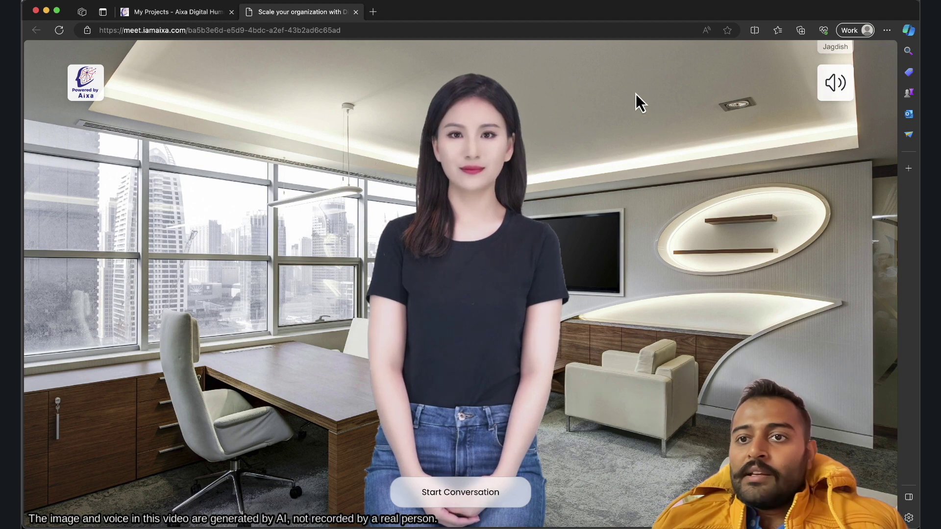
{"action": "left_click", "coordinate": [481, 491]}
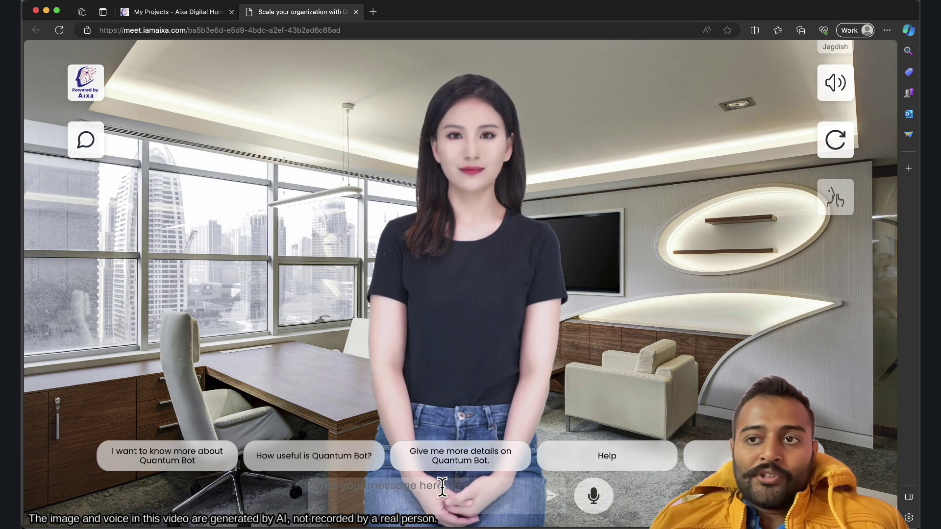
- Ask Quantum Bot 'what is quantum computing?' as a typed message
{"action": "left_click", "coordinate": [594, 496]}
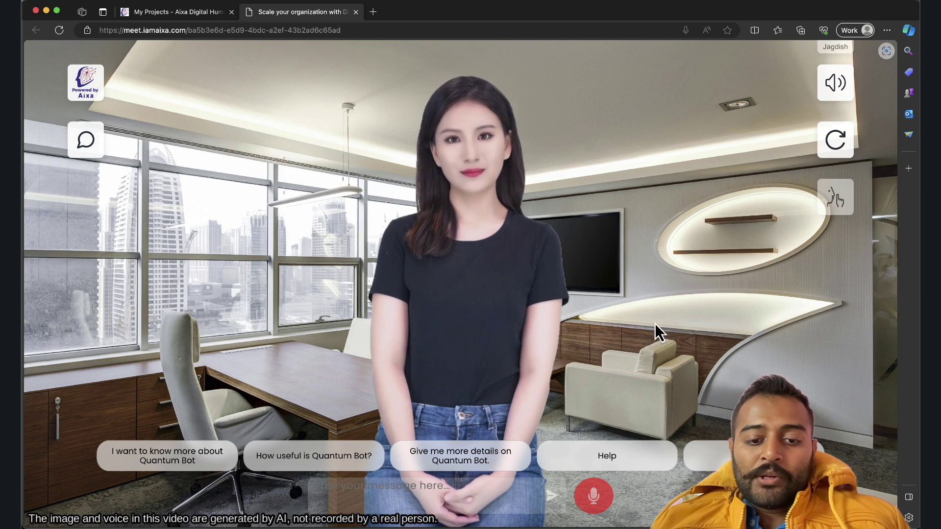
{"action": "left_click", "coordinate": [595, 496]}
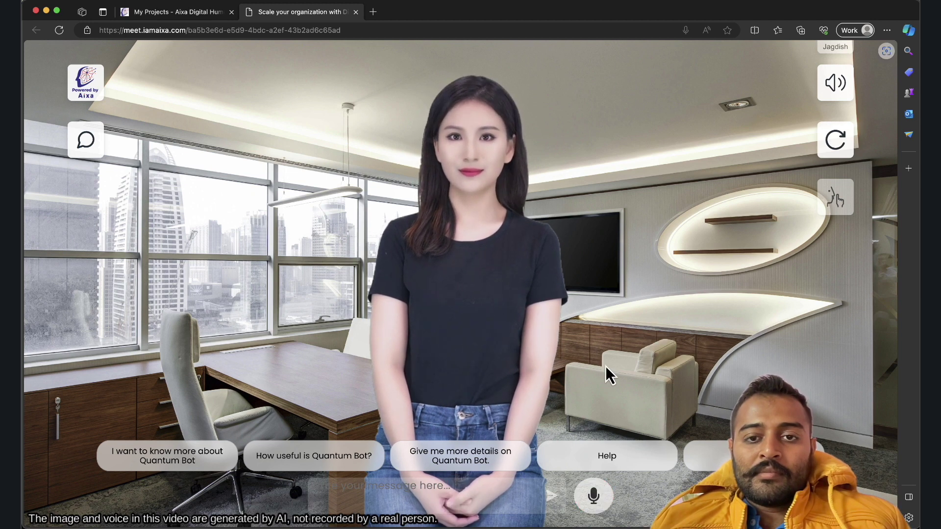
{"action": "left_click", "coordinate": [465, 500]}
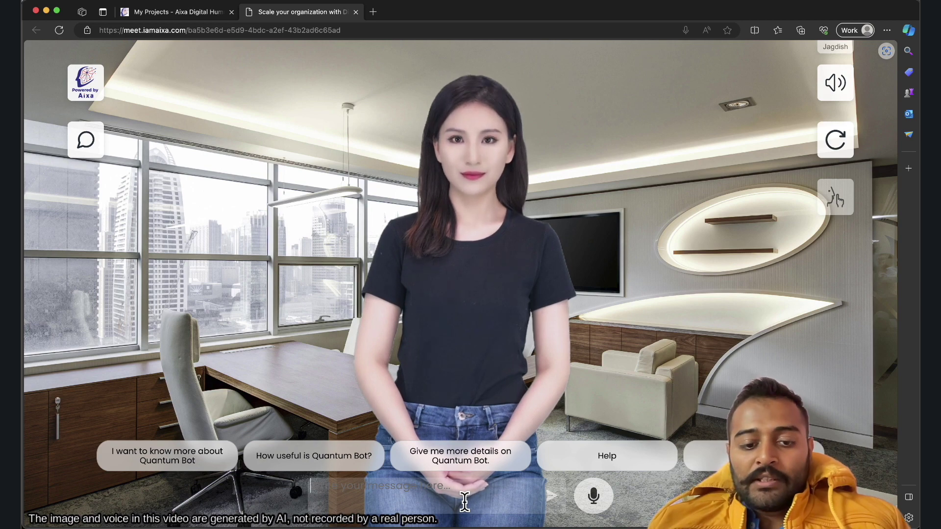
{"action": "type", "text": "what is"}
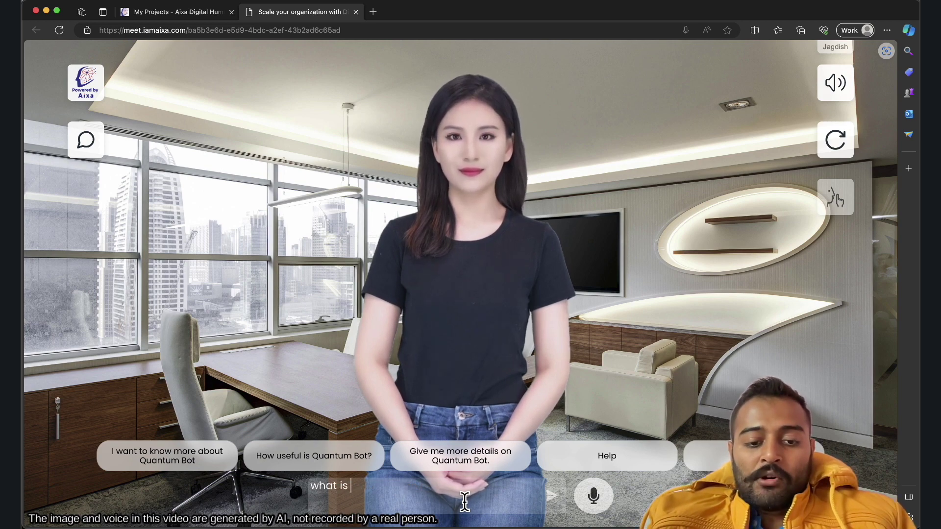
{"action": "type", "text": " quant"}
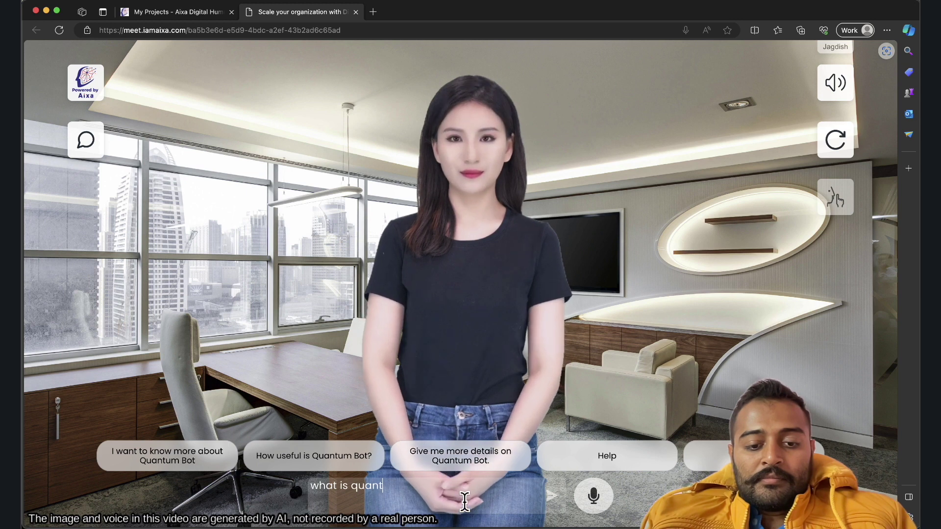
{"action": "type", "text": "um com"}
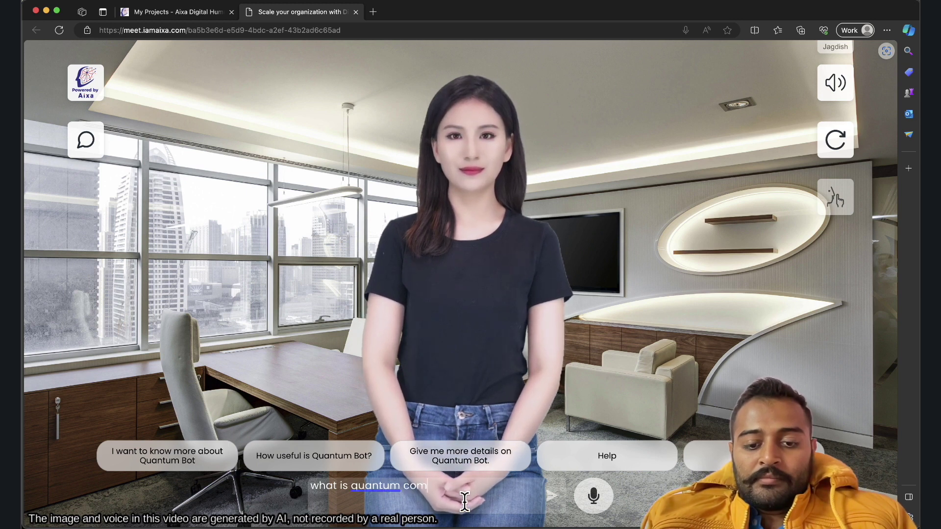
{"action": "type", "text": "puting?"}
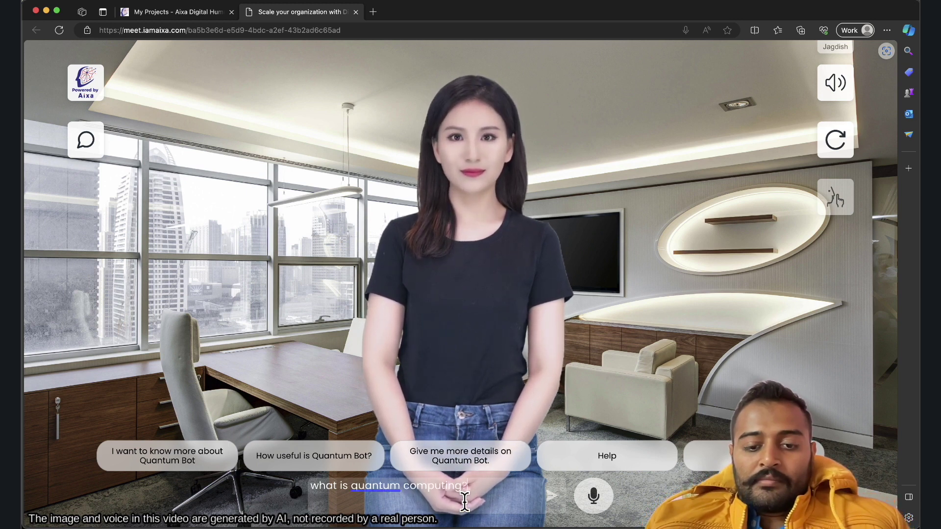
{"action": "left_click", "coordinate": [550, 496]}
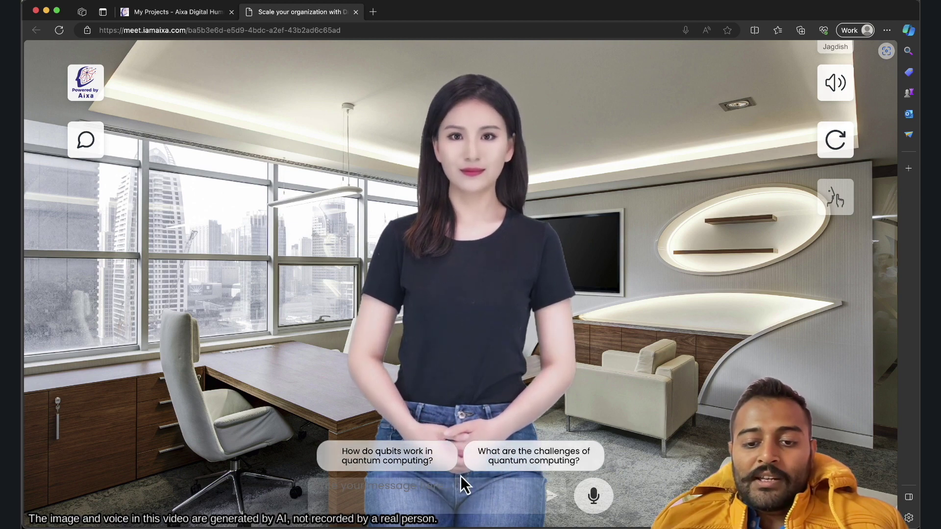
- Ask the digital human 'what is qubit', then how superposition works and about qubit implementation challenges
{"action": "left_click", "coordinate": [433, 484]}
{"action": "type", "text": "what is qubit"}
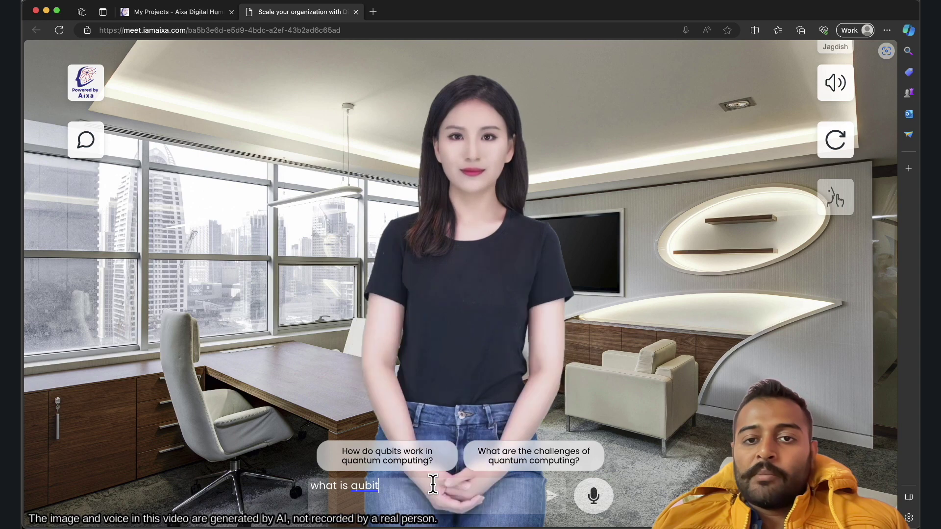
{"action": "left_click", "coordinate": [555, 500]}
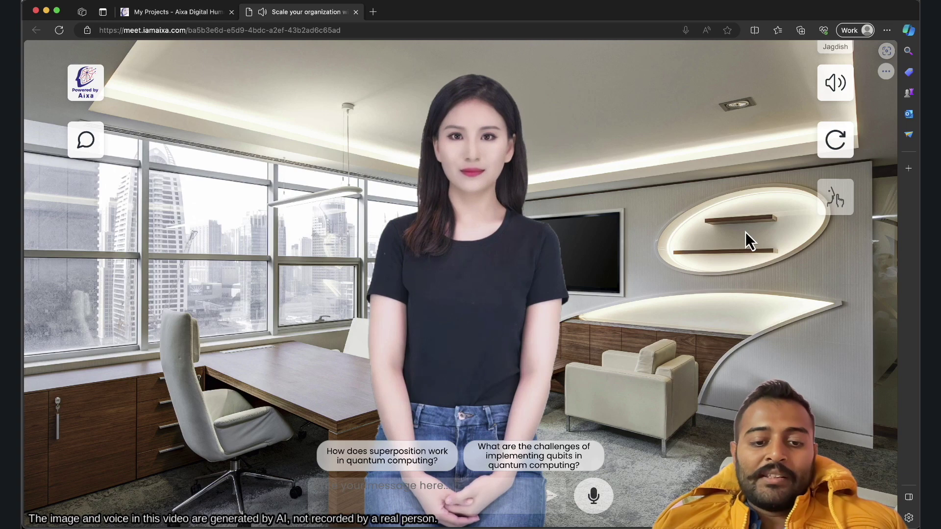
{"action": "left_click", "coordinate": [414, 452]}
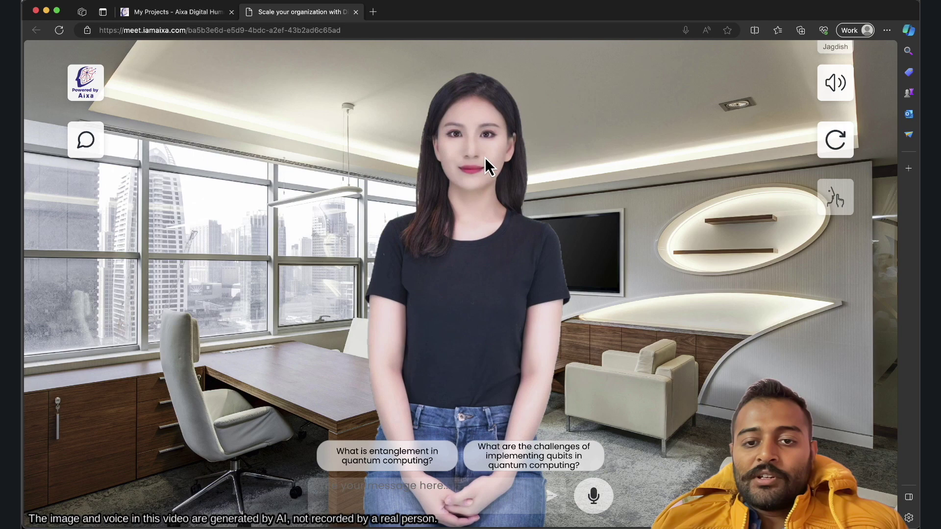
{"action": "left_click", "coordinate": [520, 465]}
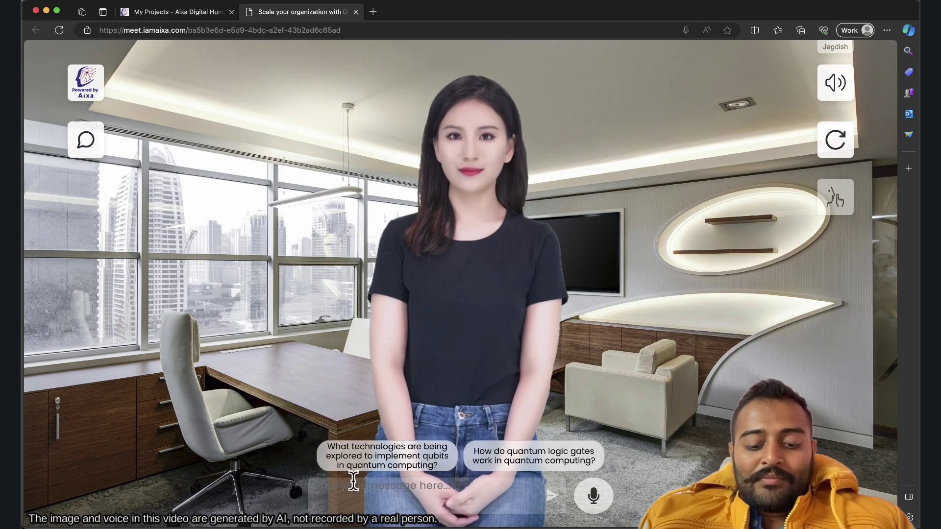
- Send the off-topic question 'who is the fastest man alive?' to the Quantum Bot
{"action": "type", "text": "who is the"}
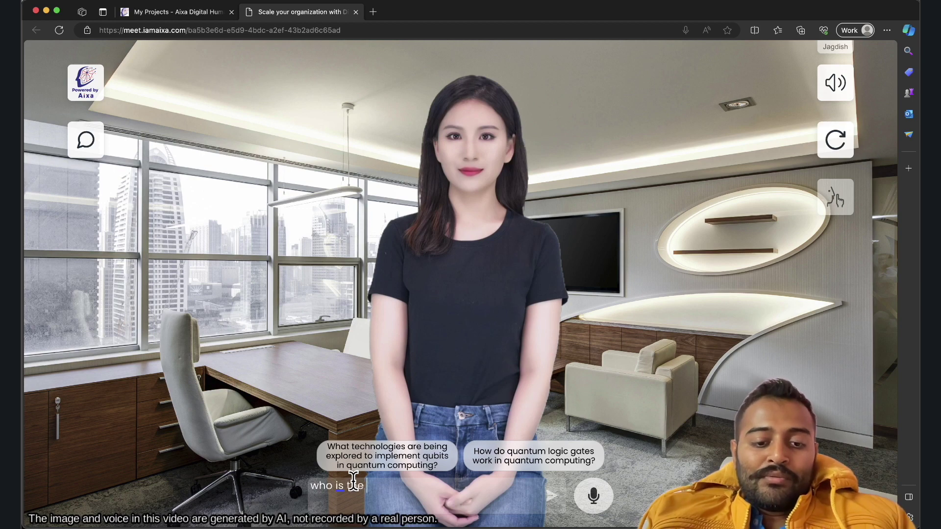
{"action": "type", "text": " fastest "}
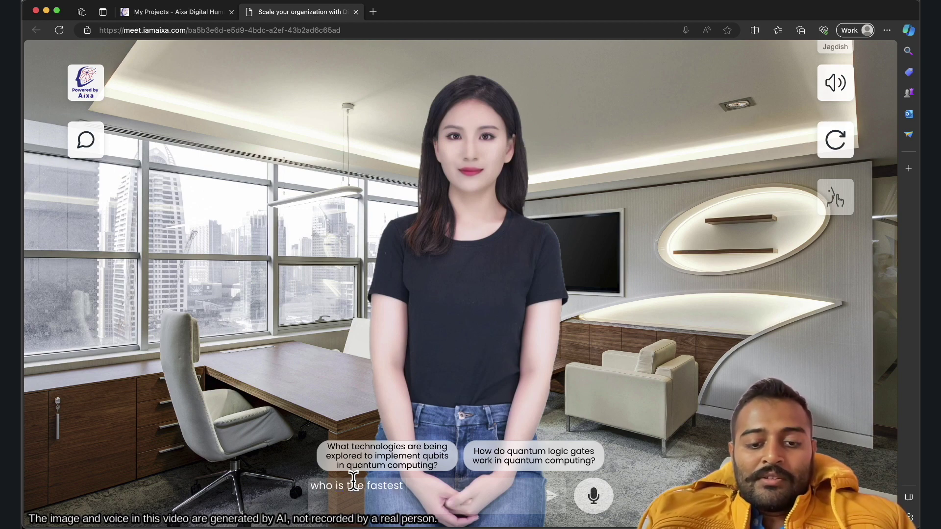
{"action": "type", "text": "man alive?"}
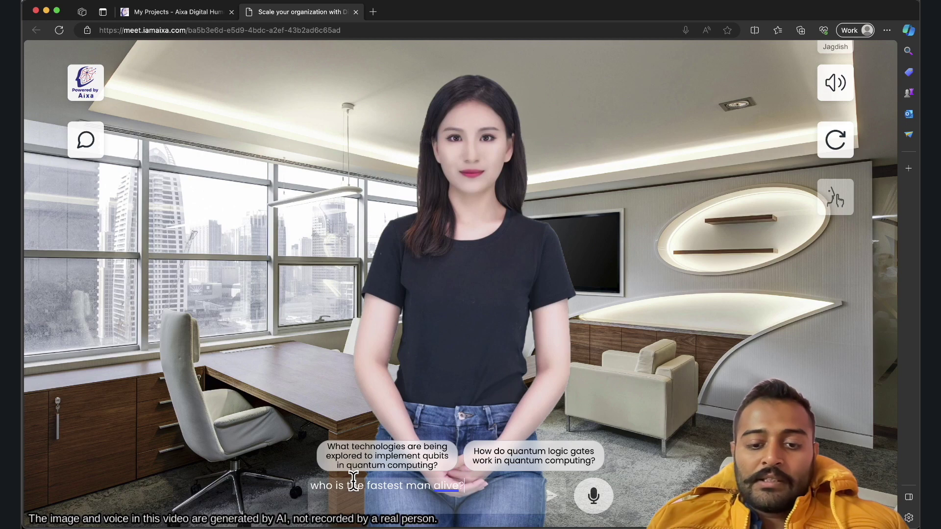
{"action": "key", "text": "Return"}
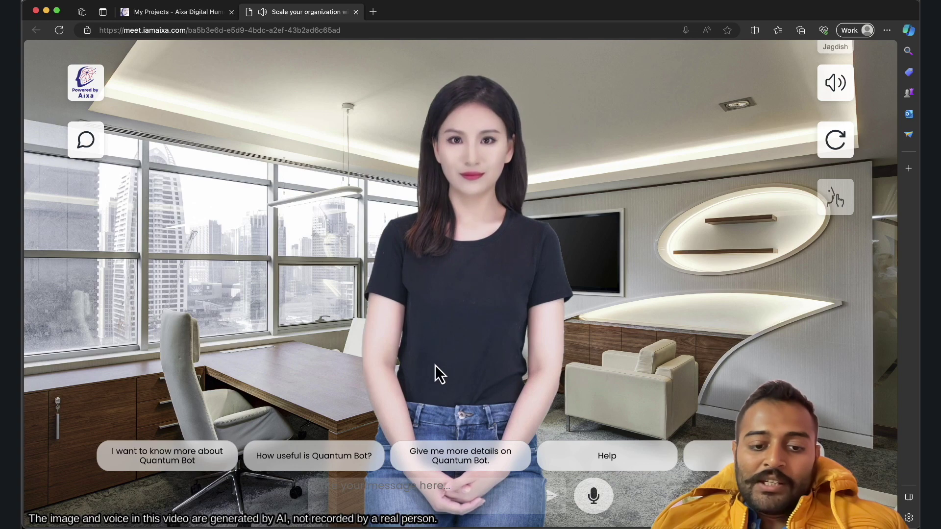
- Open the saved Quantum Computing project's live configuration from My Projects
{"action": "left_click", "coordinate": [170, 12]}
{"action": "left_click", "coordinate": [190, 397]}
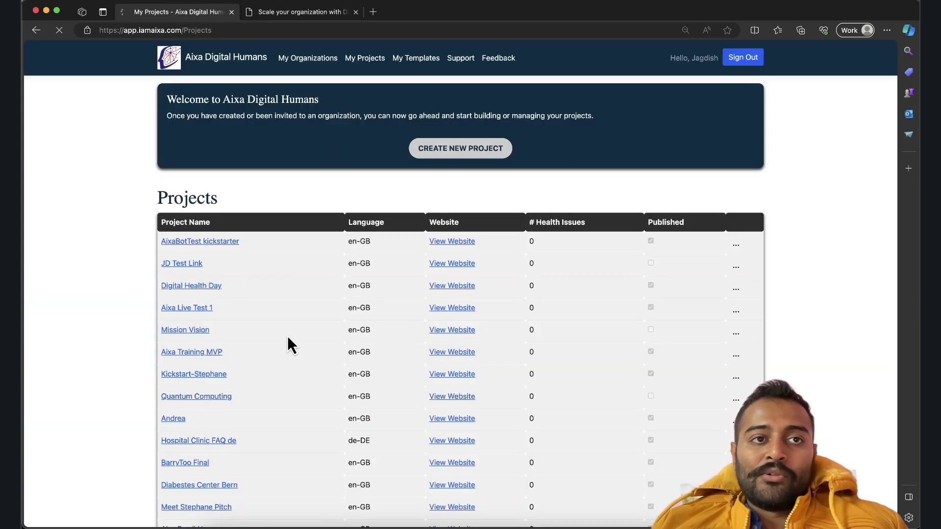
{"action": "scroll", "coordinate": [246, 426], "scroll_direction": "down", "scroll_amount": 4}
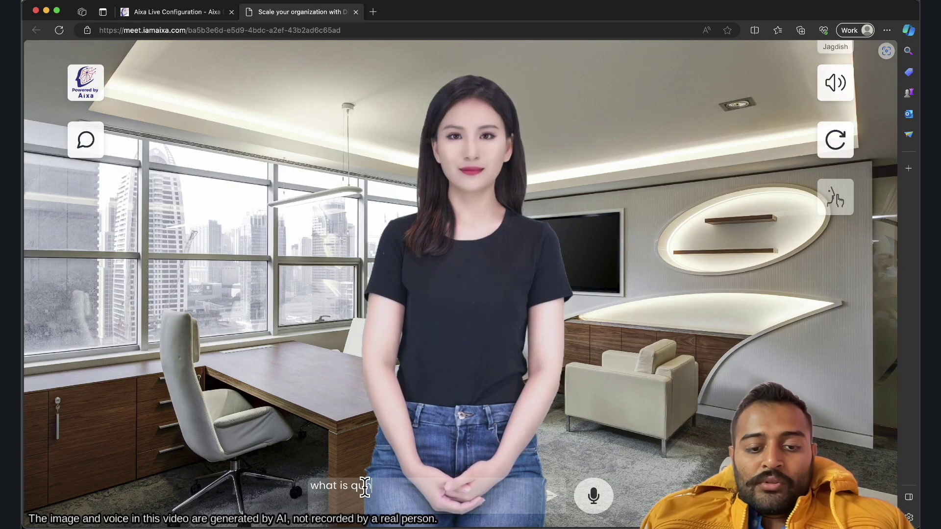
- Correct the drafted question to 'what is quantum' and return to the Quantum Computing configuration
{"action": "key", "text": "BackSpace"}
{"action": "key", "text": "BackSpace"}
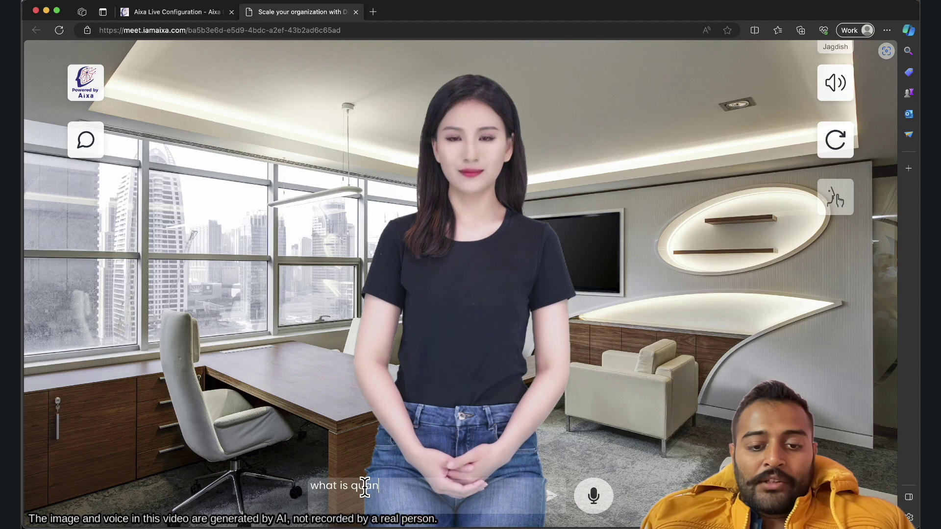
{"action": "type", "text": "antum"}
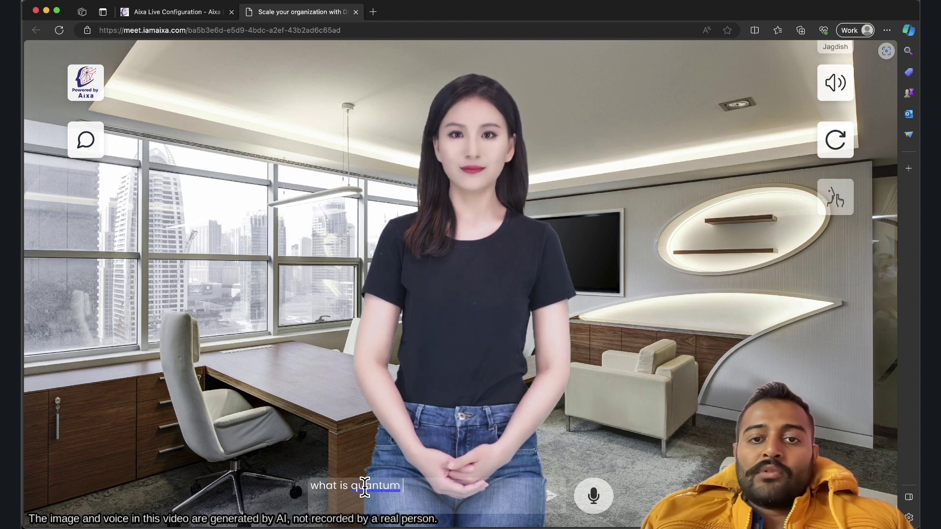
{"action": "left_click", "coordinate": [205, 13]}
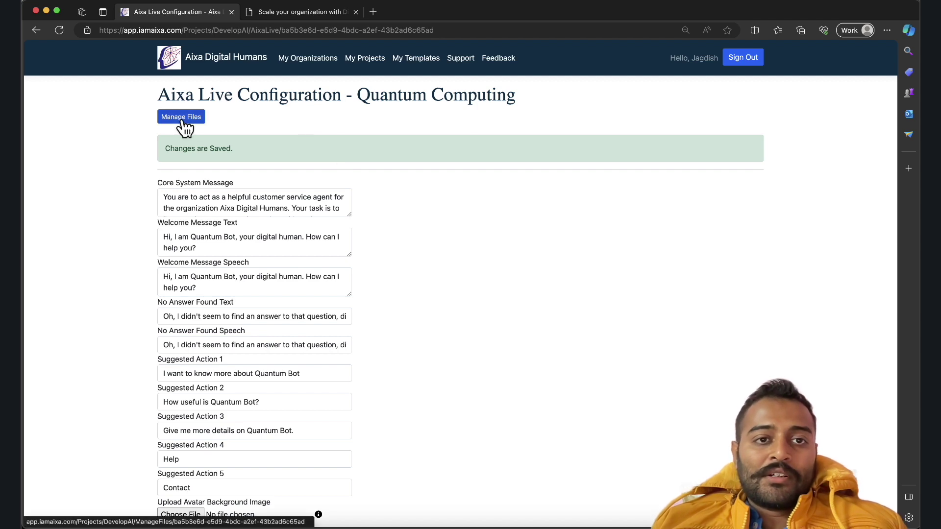
{"action": "left_click", "coordinate": [298, 12]}
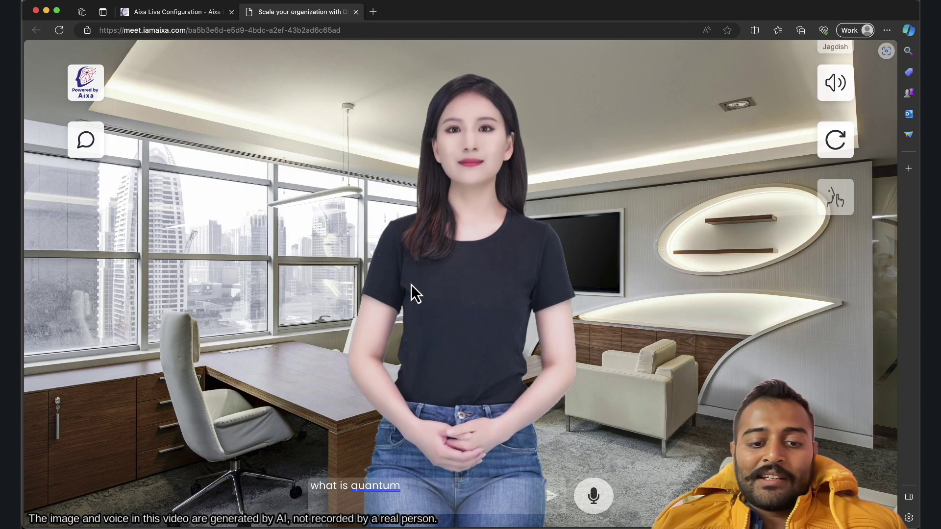
{"action": "left_click", "coordinate": [86, 139]}
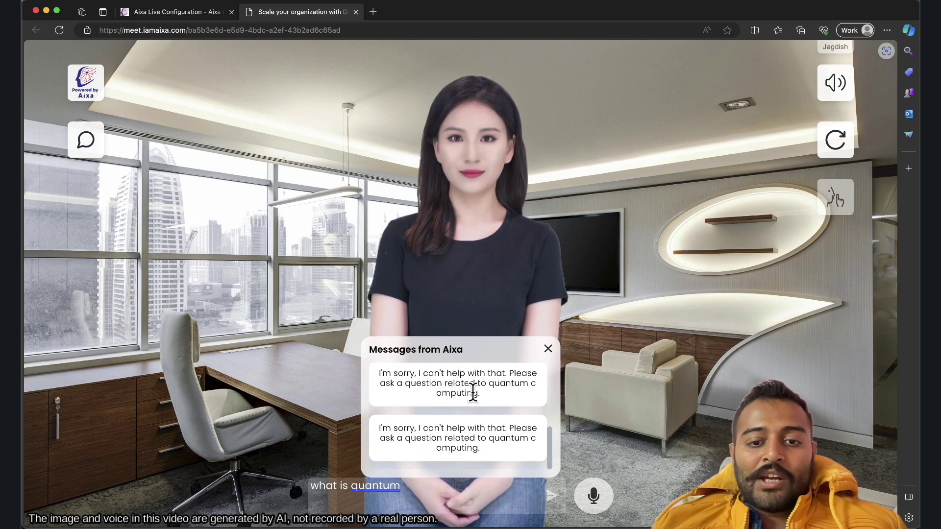
{"action": "scroll", "coordinate": [475, 412], "scroll_direction": "up", "scroll_amount": 5}
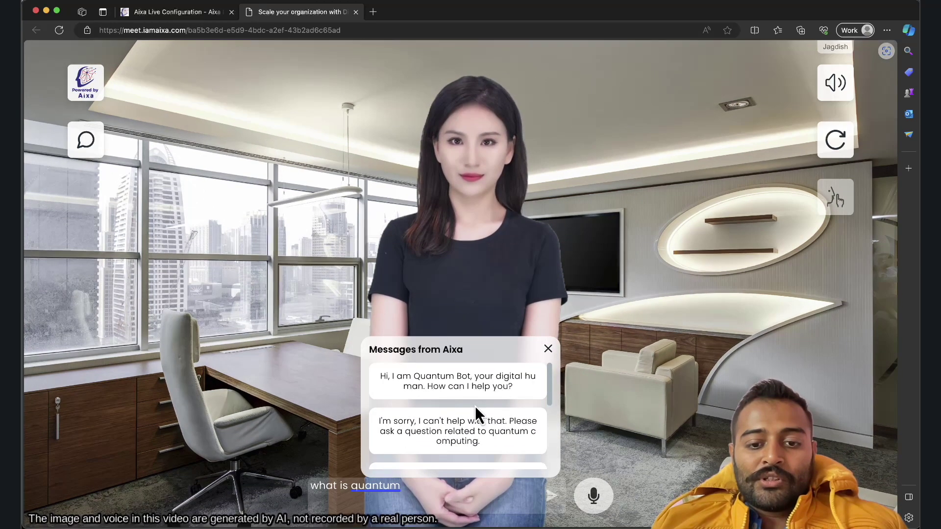
{"action": "scroll", "coordinate": [475, 411], "scroll_direction": "down", "scroll_amount": 2}
{"action": "scroll", "coordinate": [475, 412], "scroll_direction": "up", "scroll_amount": 2}
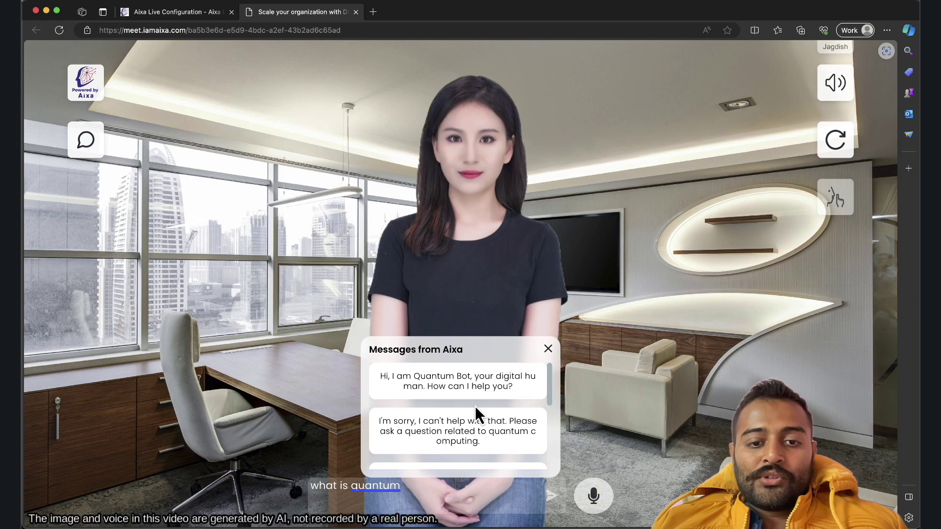
{"action": "left_click", "coordinate": [549, 349]}
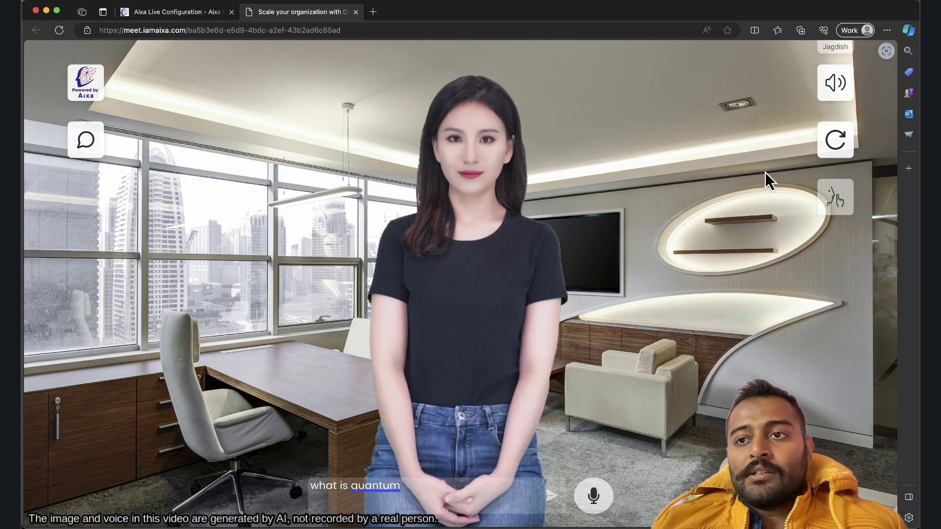
{"action": "left_click", "coordinate": [827, 83]}
{"action": "left_click", "coordinate": [828, 86]}
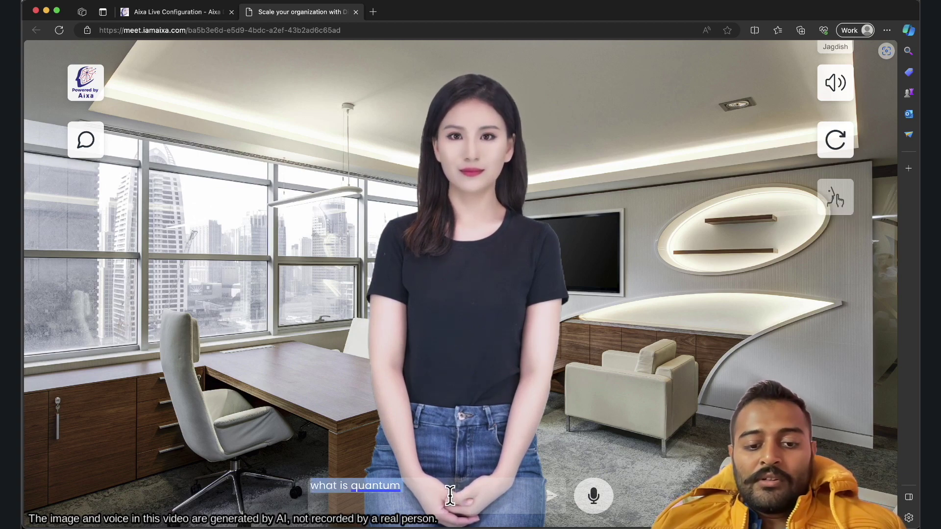
- Send the drafted question 'what is quantum' to the Quantum Bot
{"action": "left_click", "coordinate": [550, 496]}
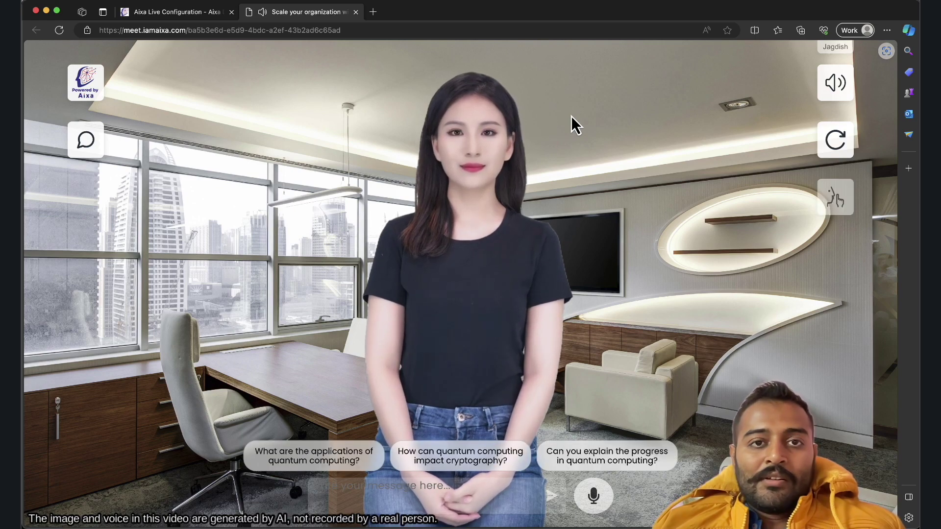
- Check the Aixa Live Configuration page, then go back to the Quantum Bot conversation
{"action": "left_click", "coordinate": [192, 18]}
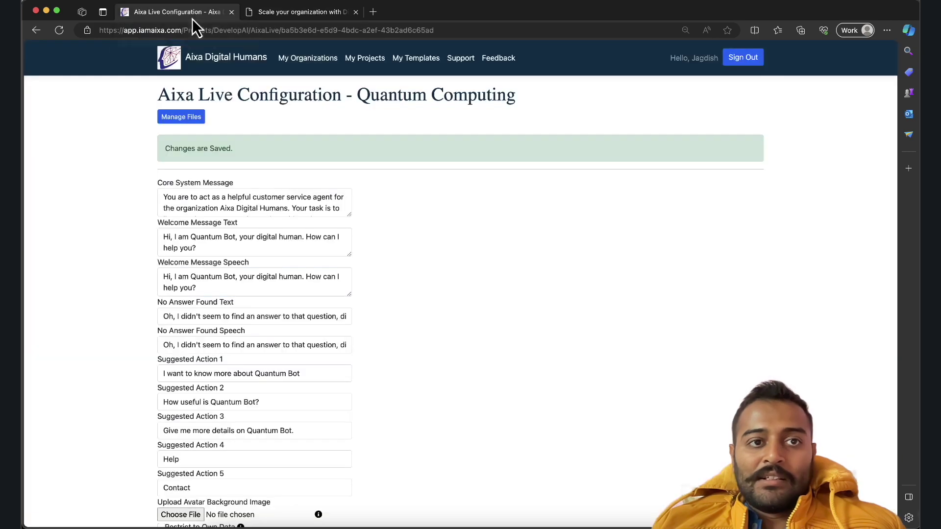
{"action": "left_click", "coordinate": [304, 15]}
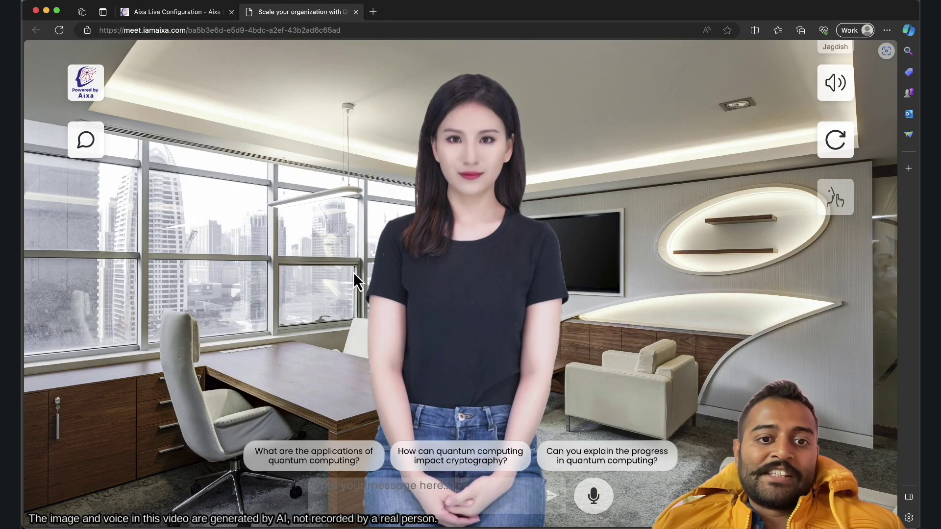